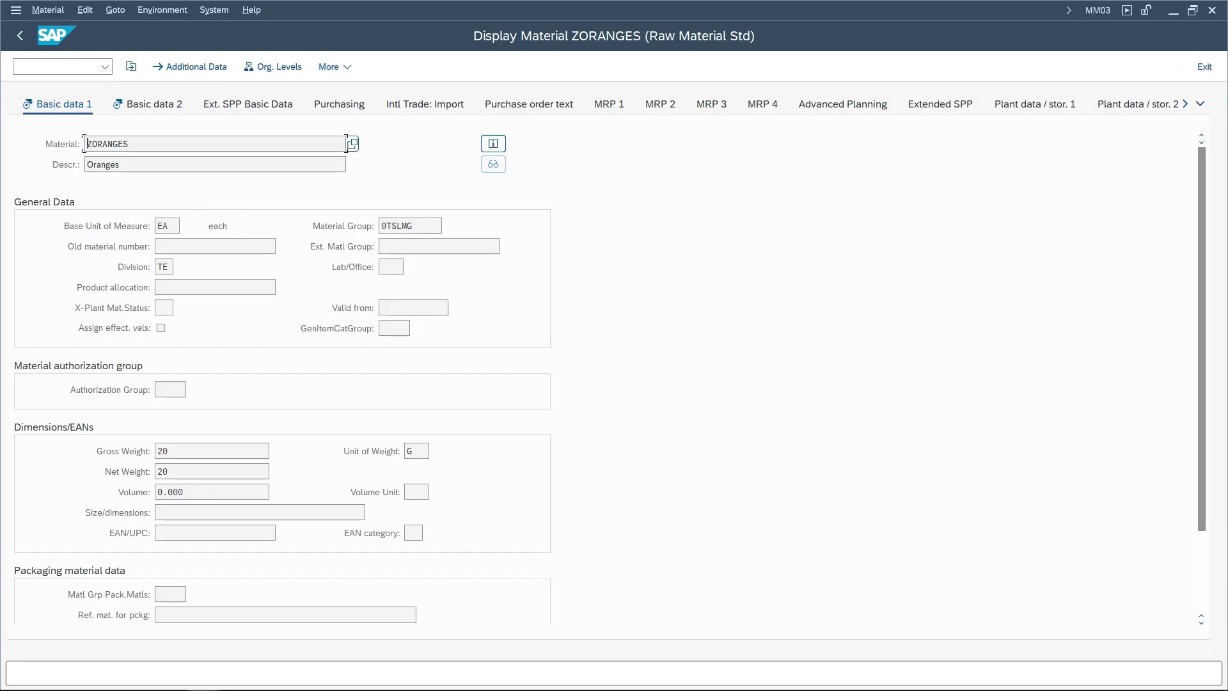
# Open the Accounting 1 view of material ZORANGES and examine its valuation category, price control, valuation class and moving price.
pyautogui.press('Tab')
pyautogui.click(1199, 104)
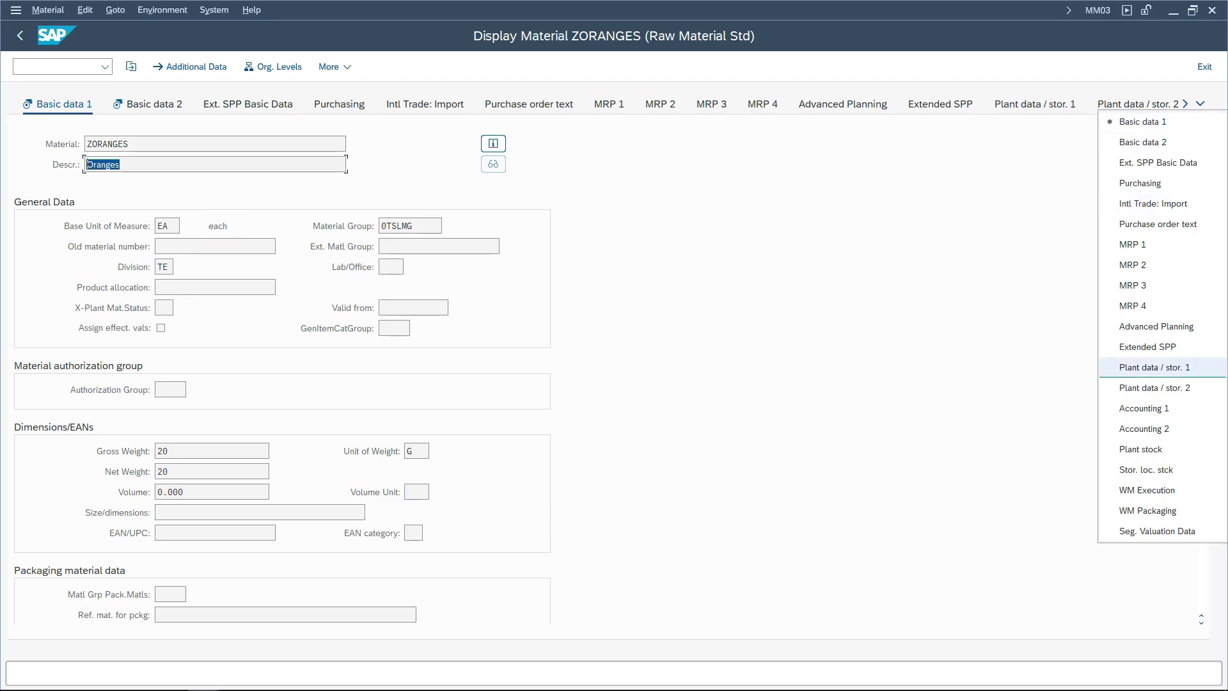
pyautogui.click(1143, 408)
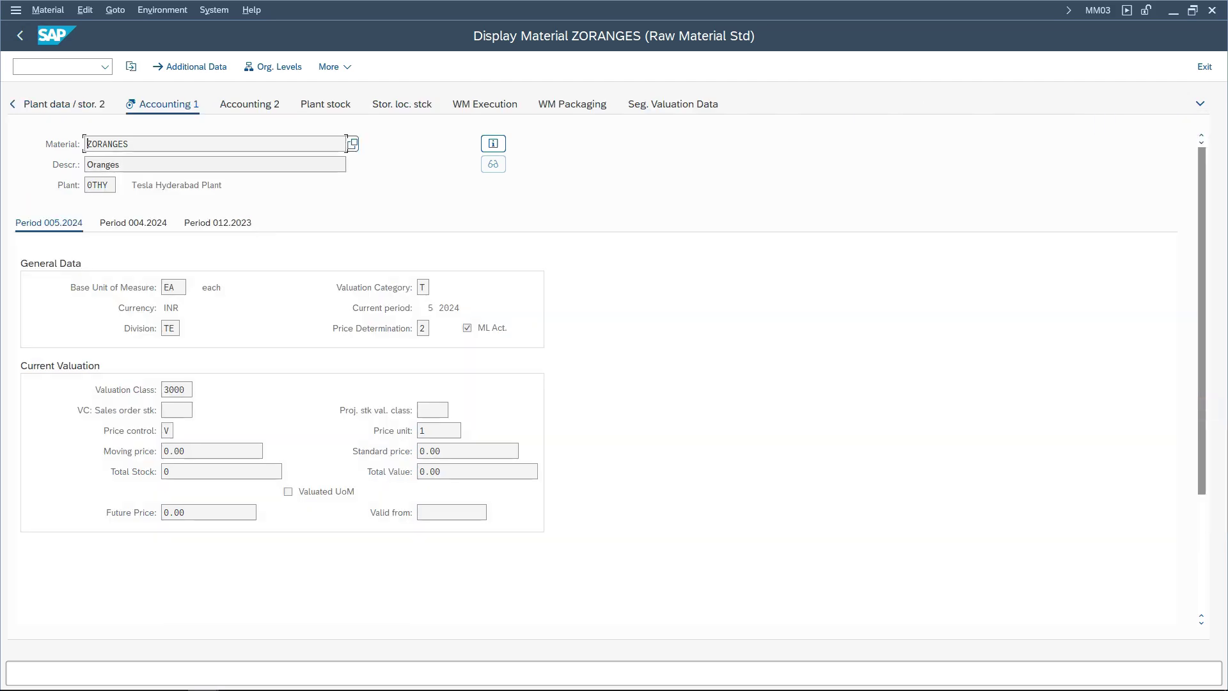
pyautogui.click(429, 288)
pyautogui.click(173, 431)
pyautogui.press('Tab')
pyautogui.click(185, 389)
pyautogui.hotkey('shift', 'Home')
pyautogui.click(262, 450)
pyautogui.click(426, 287)
# Set the organizational level to valuation type 0TGRADE1 and check its valuation category and price control.
pyautogui.click(273, 67)
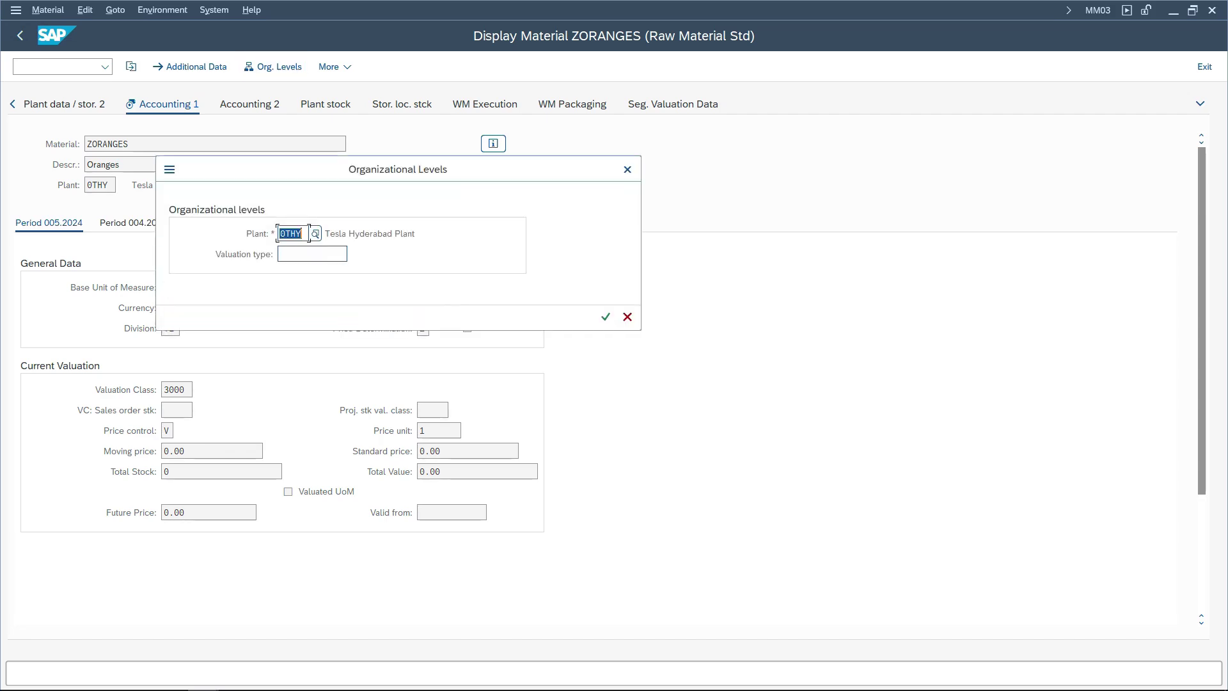
pyautogui.click(348, 254)
pyautogui.click(348, 254)
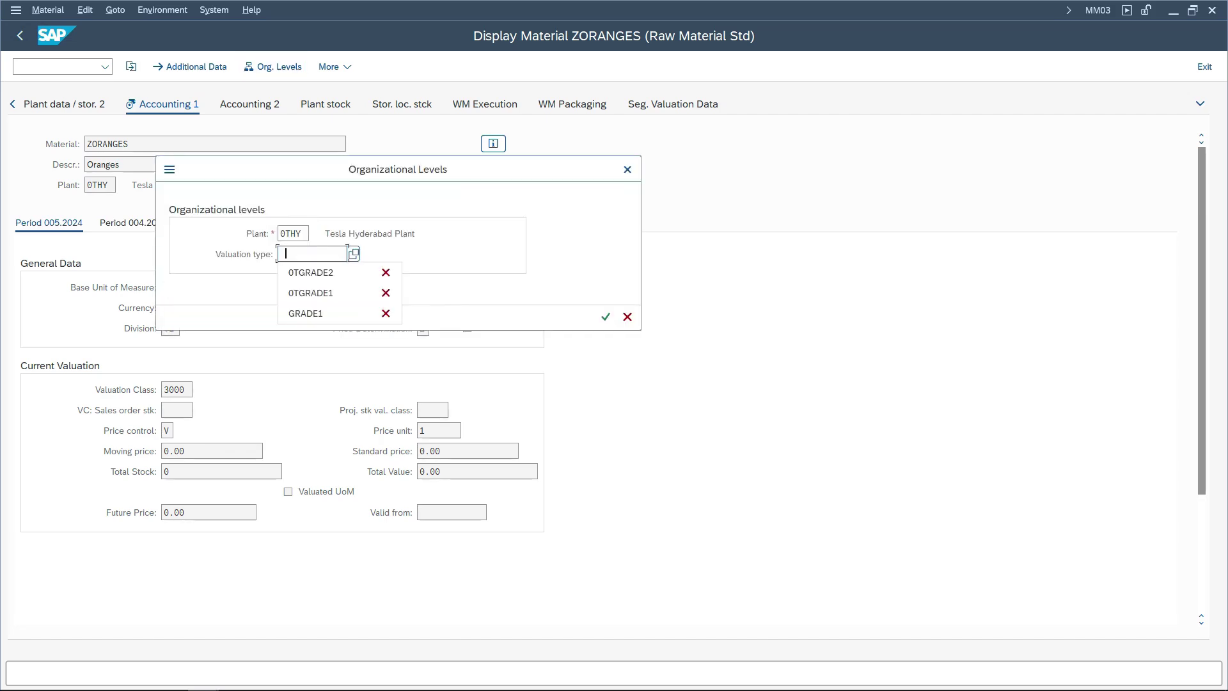
pyautogui.press('Down')
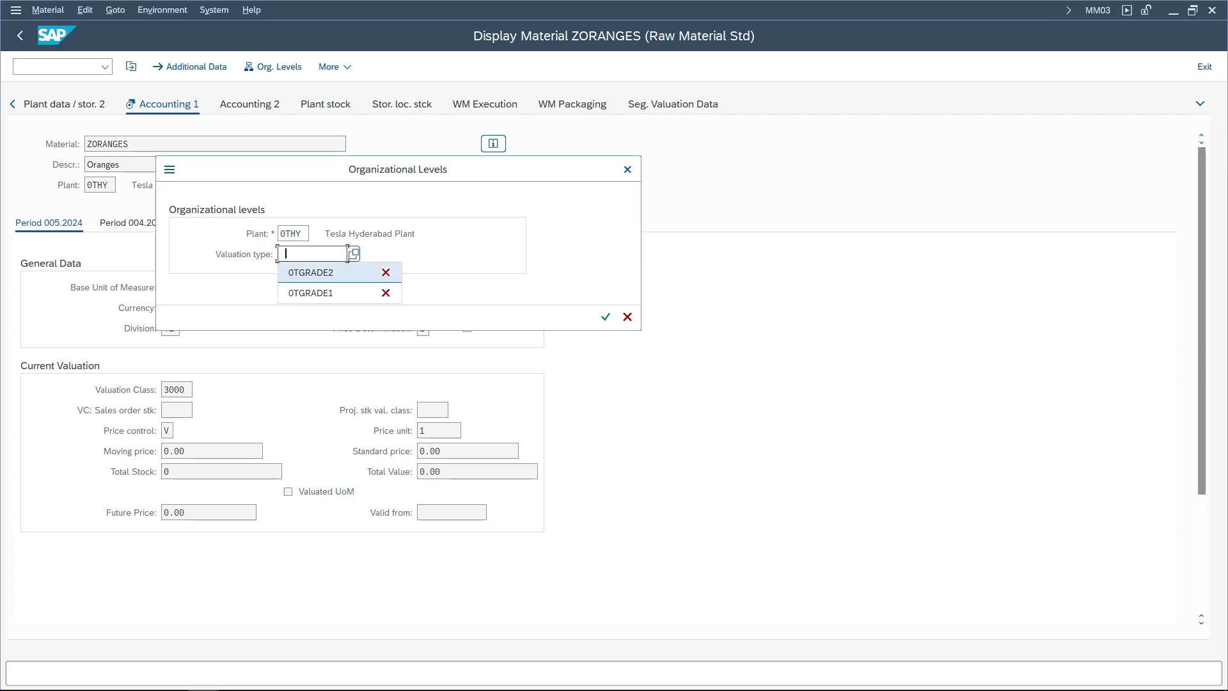
pyautogui.press('Down')
pyautogui.press('Up')
pyautogui.press('Down')
pyautogui.press('Return')
pyautogui.press('Return')
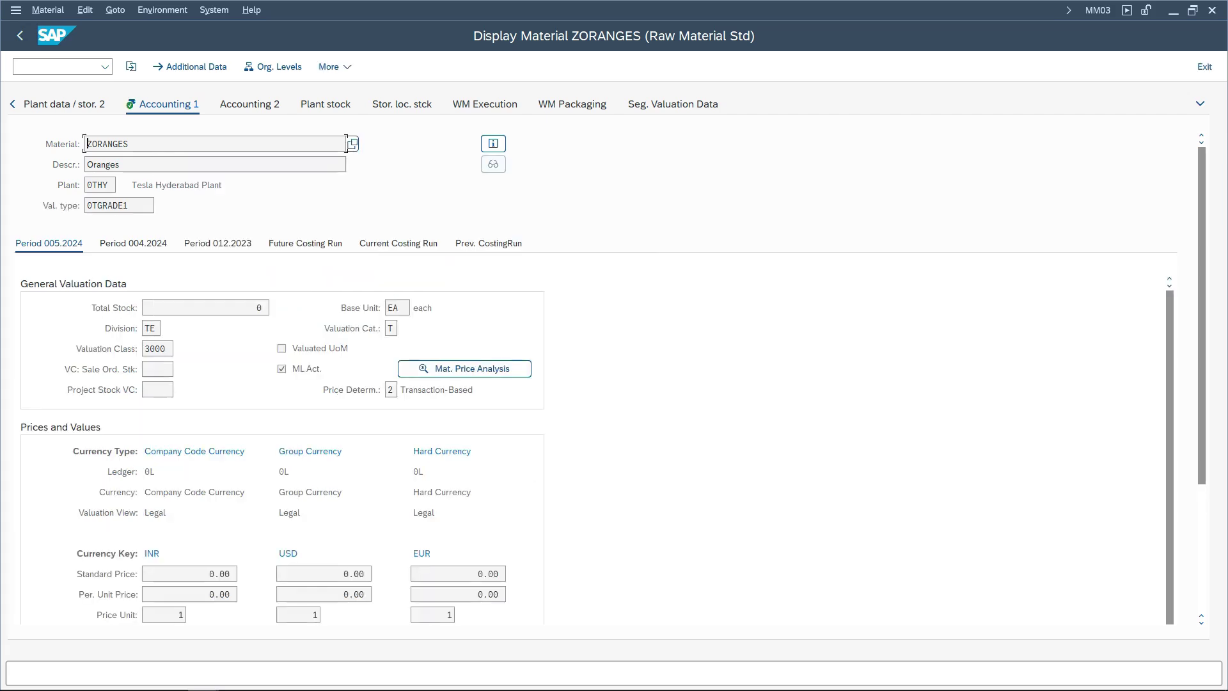
pyautogui.click(395, 328)
pyautogui.scroll(-3, 396, 328)
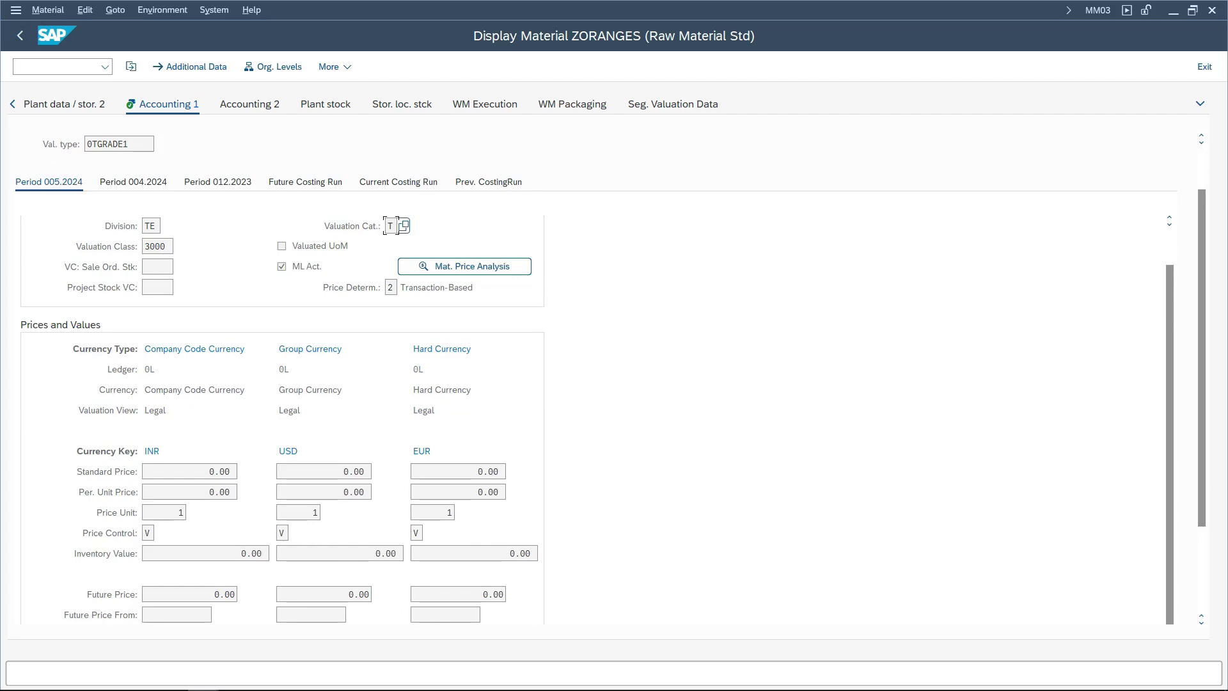
pyautogui.click(152, 532)
pyautogui.hotkey('shift', 'Tab')
pyautogui.hotkey('shift', 'Tab')
# Switch the organizational level to valuation type 0TGRADE2 and check its valuation category, price control and per-unit price.
pyautogui.click(273, 66)
pyautogui.click(347, 254)
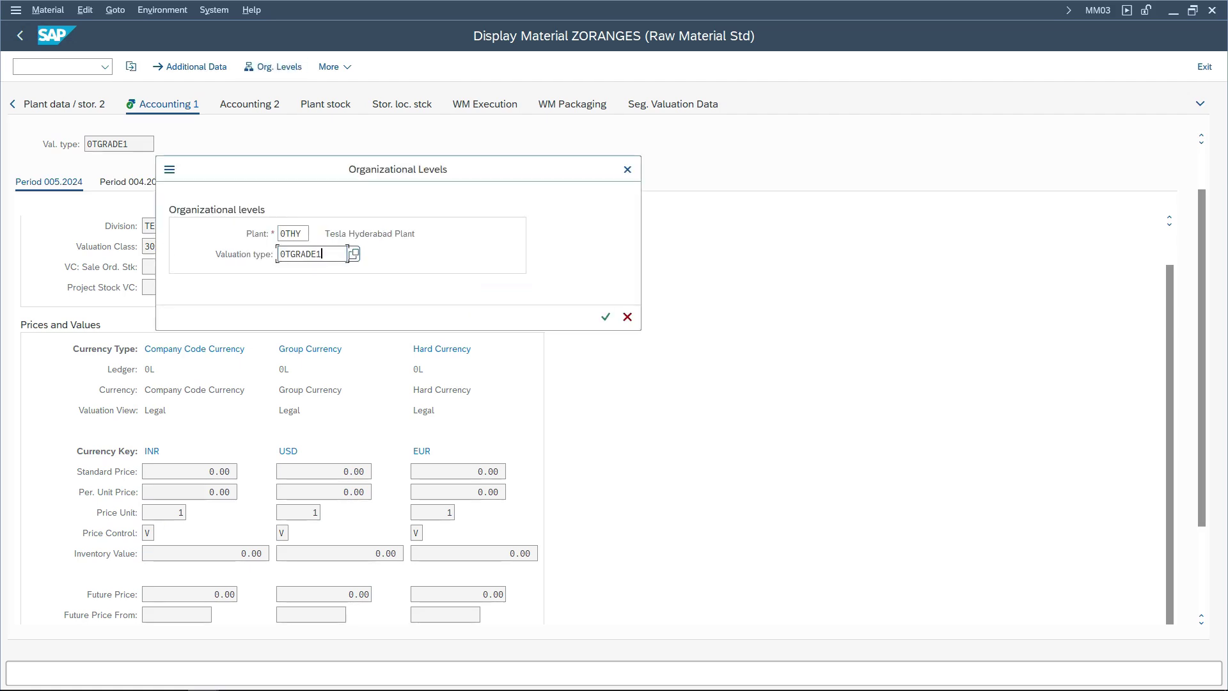
pyautogui.press('BackSpace')
pyautogui.write('2')
pyautogui.press('Return')
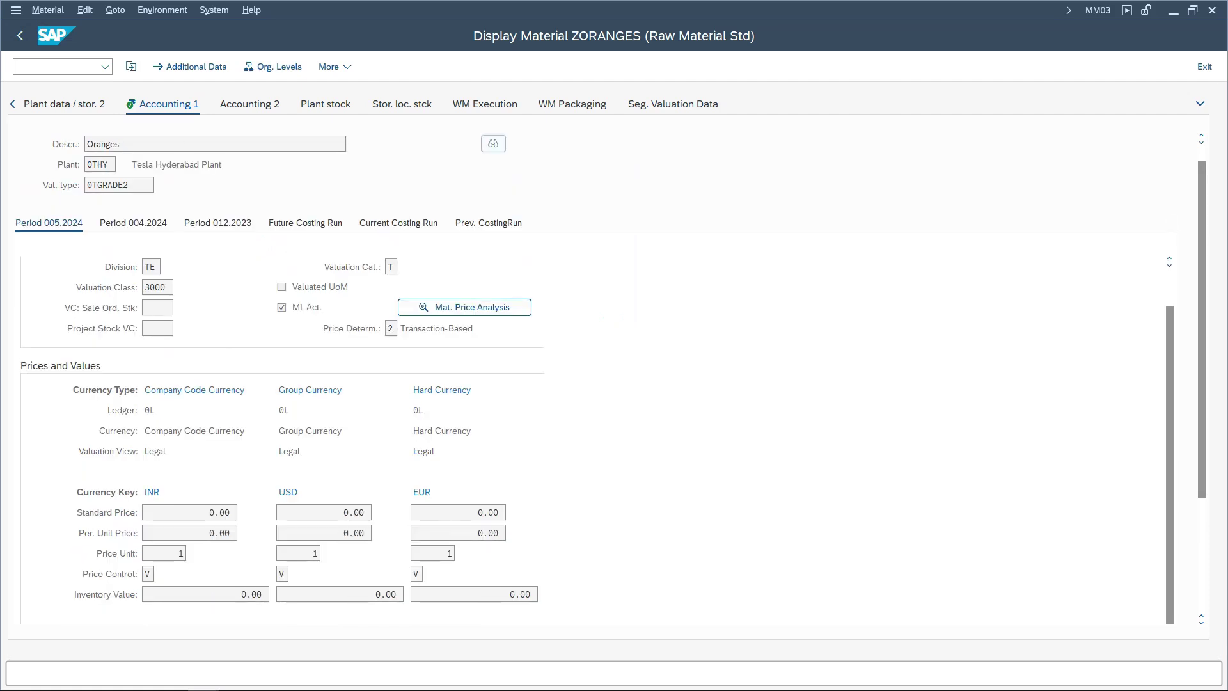
pyautogui.click(391, 266)
pyautogui.click(148, 574)
pyautogui.click(235, 533)
# Start a new standard purchase order in transaction ME21N with Tesla Vendor 1 as the supplier.
pyautogui.click(58, 66)
pyautogui.write('/nmm02')
pyautogui.press('Return')
pyautogui.click(526, 103)
pyautogui.click(383, 121)
# Fill in the order's organizational data with purchasing organization 0TSL, purchasing group 0TS and company code 0TSL.
pyautogui.click(167, 164)
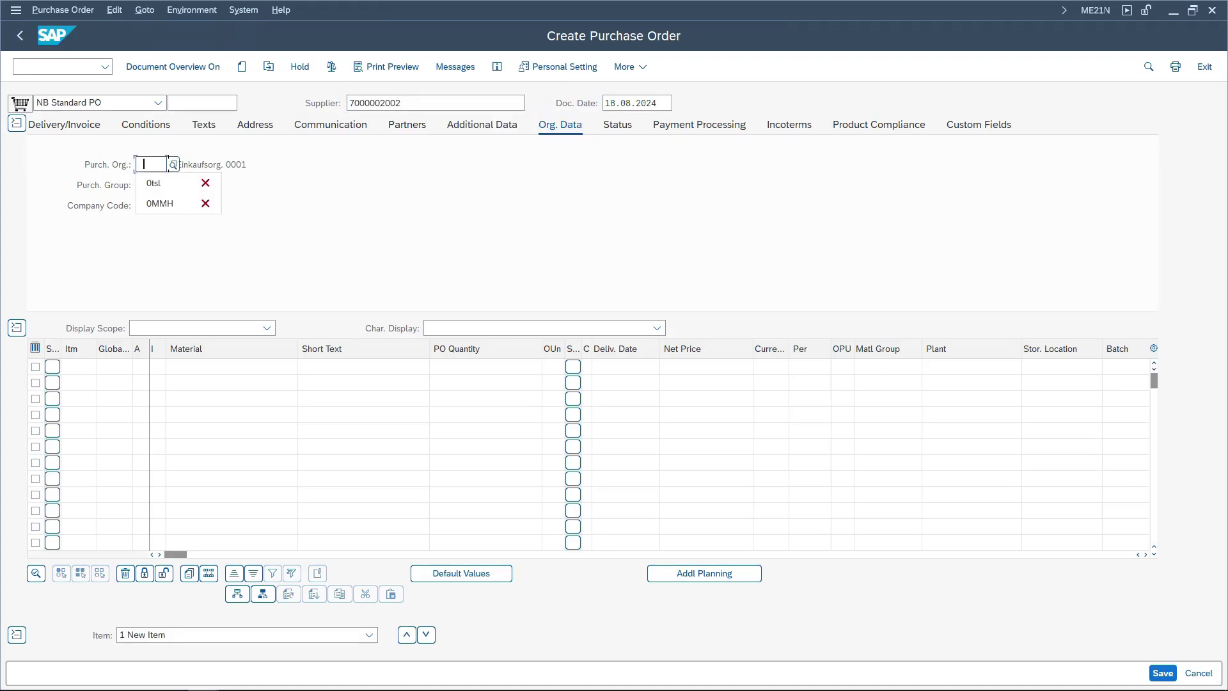
pyautogui.click(154, 182)
pyautogui.click(161, 185)
pyautogui.write('0ts')
pyautogui.press('Tab')
pyautogui.press('Down')
pyautogui.press('Return')
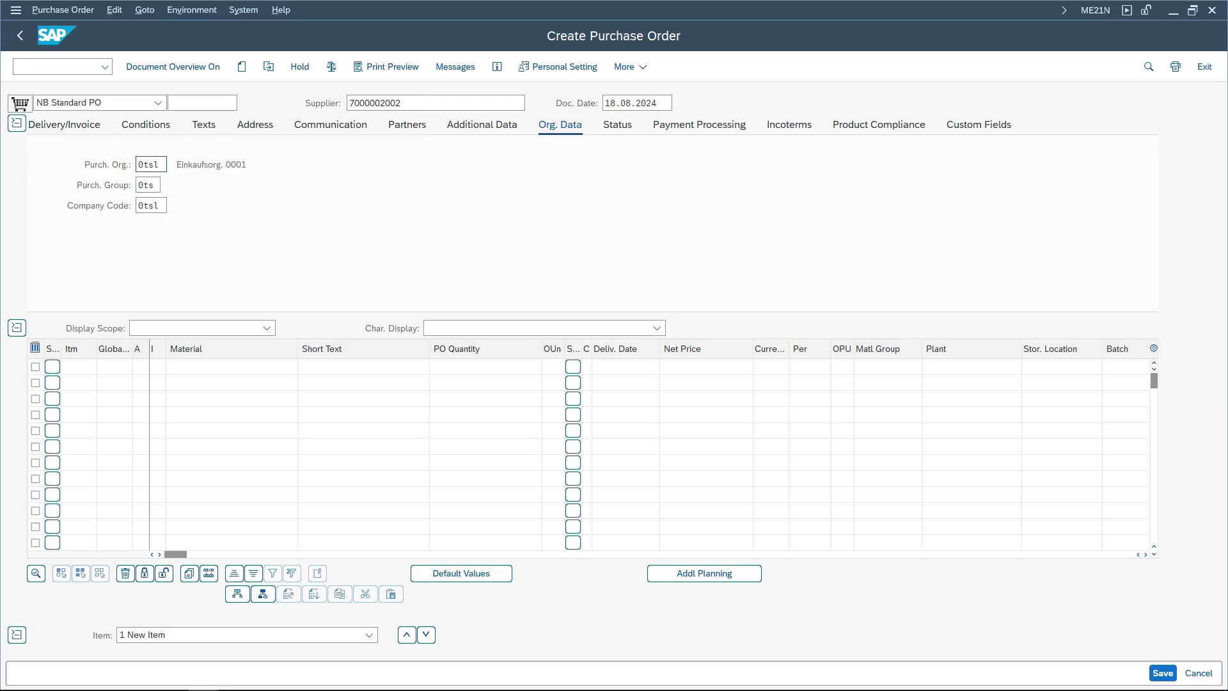
pyautogui.press('Return')
# Enter material ZORANGES in the first line of the purchase order's item overview.
pyautogui.click(114, 366)
pyautogui.press('Tab')
pyautogui.press('Tab')
pyautogui.press('Tab')
pyautogui.write('zoranges')
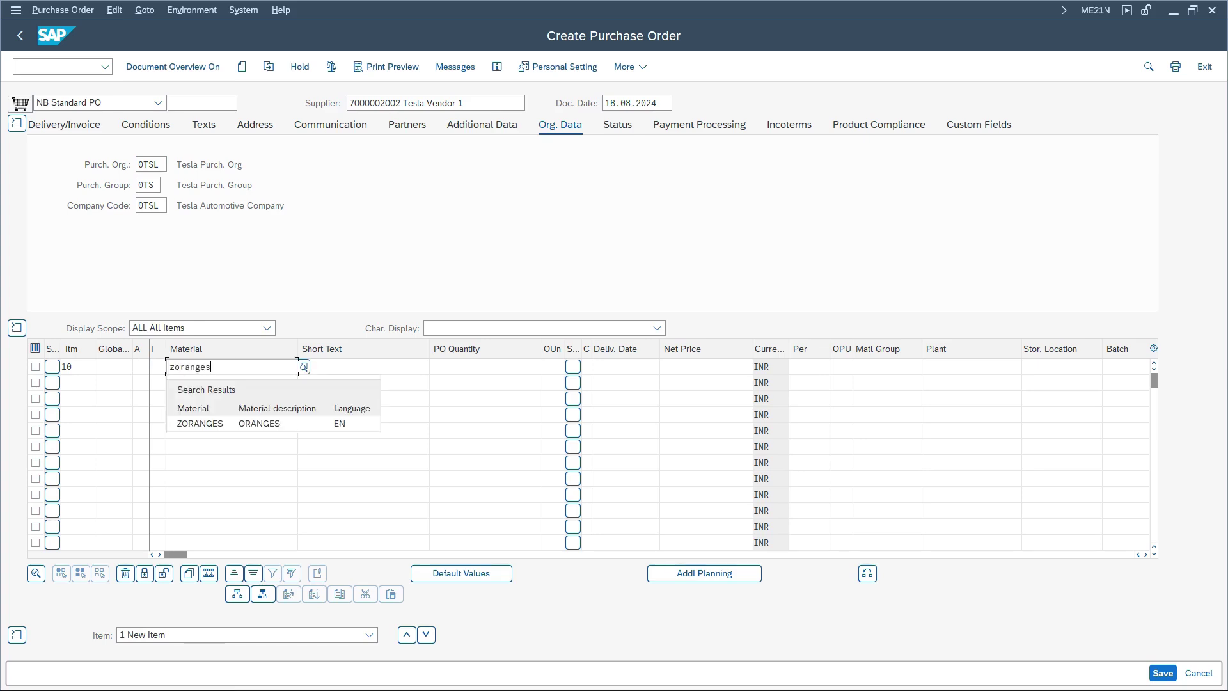
pyautogui.press('Return')
pyautogui.press('Tab')
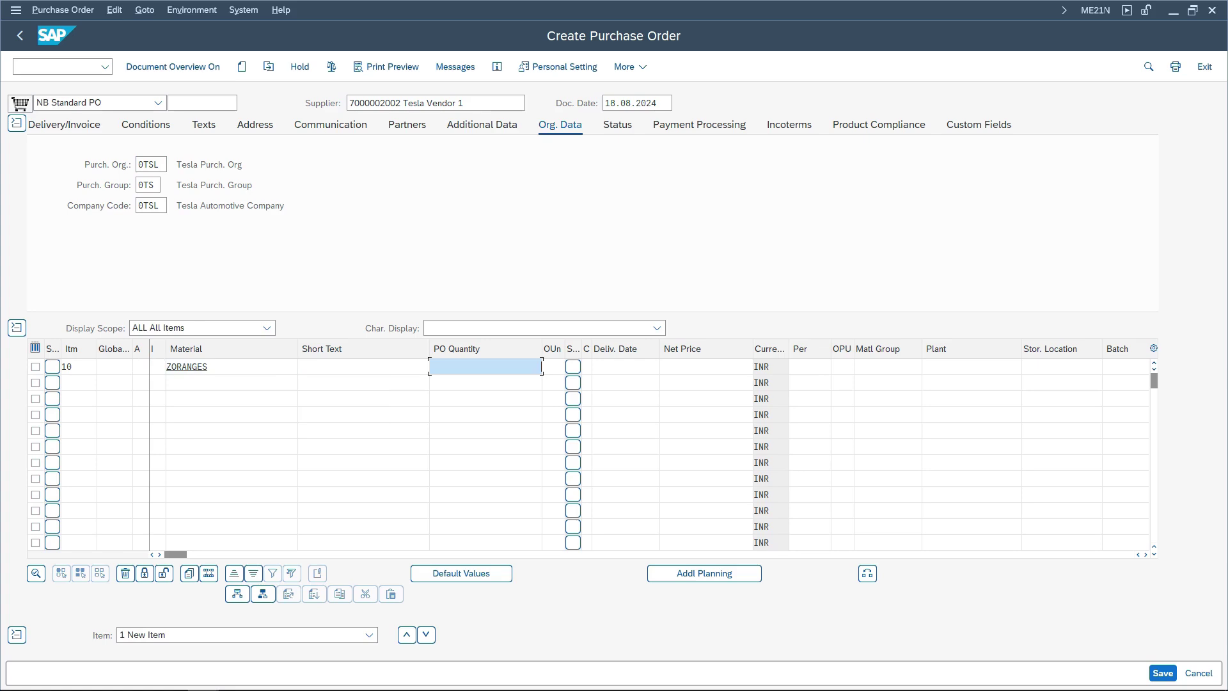
# Set the ZORANGES item's order quantity to 1 EA and its net price to 50 INR.
pyautogui.write('1')
pyautogui.press('Tab')
pyautogui.press('Tab')
pyautogui.press('Tab')
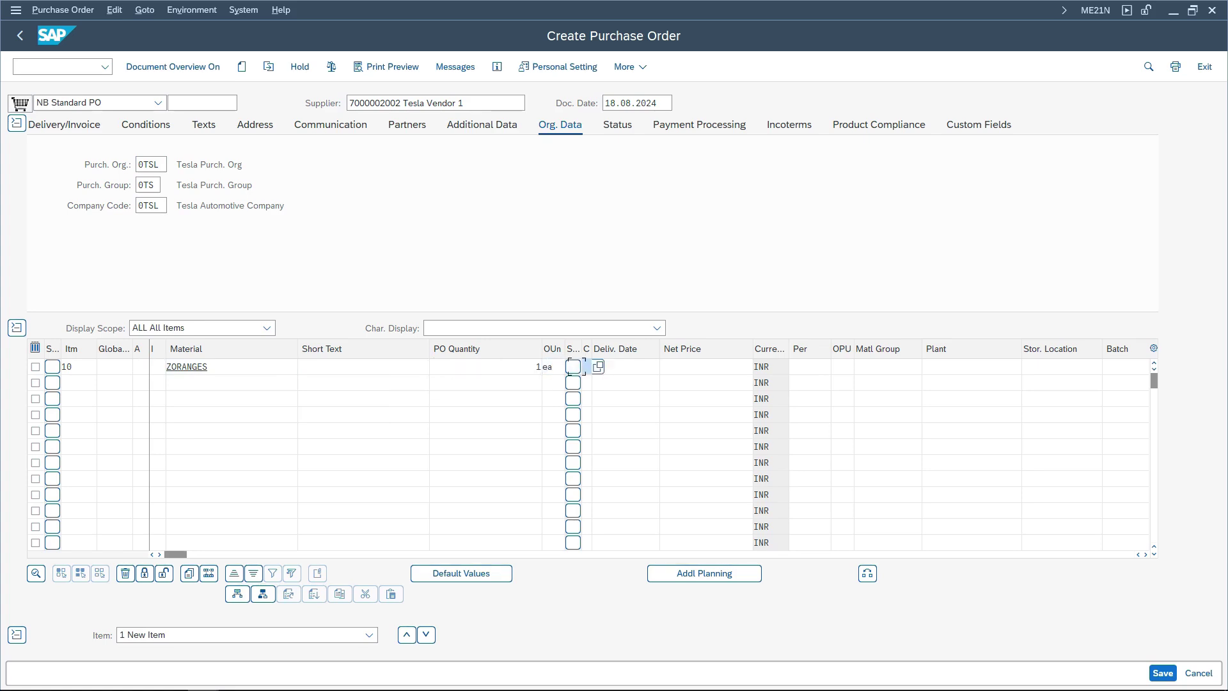
pyautogui.press('Tab')
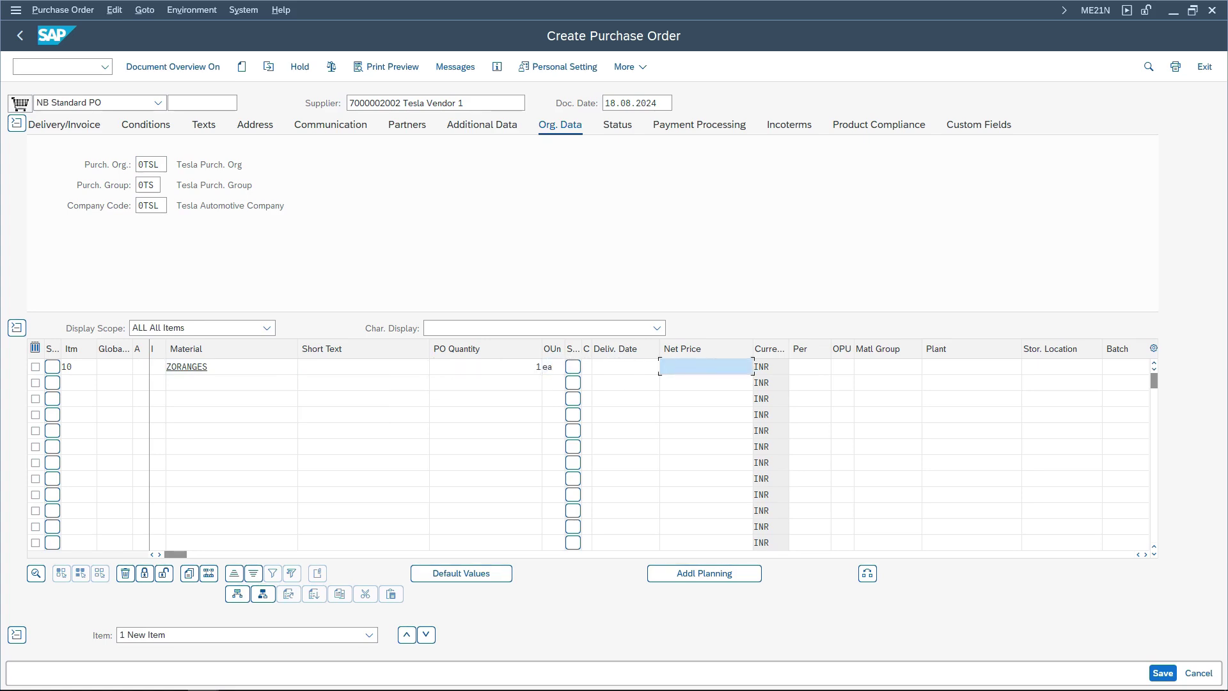
pyautogui.write('50')
pyautogui.press('Tab')
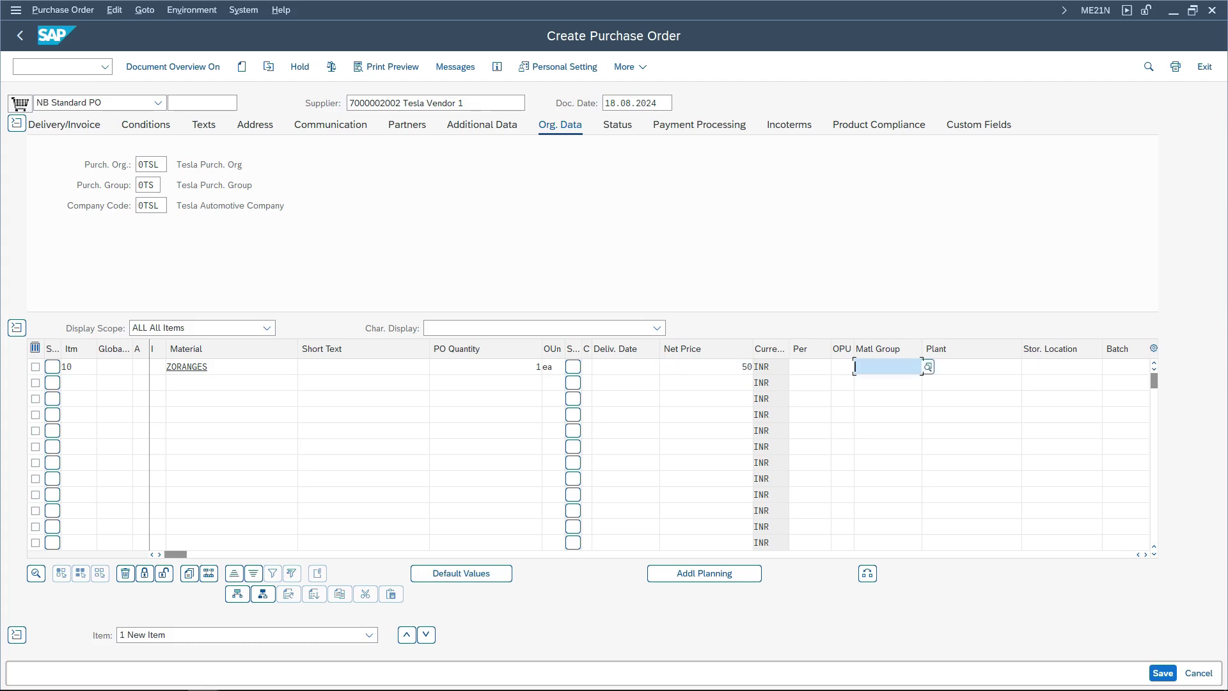
# Assign plant 0THY and storage location 0THY to the ZORANGES item and validate the line.
pyautogui.press('Tab')
pyautogui.press('Down')
pyautogui.press('Return')
pyautogui.press('Tab')
pyautogui.press('Down')
pyautogui.press('Return')
pyautogui.press('Return')
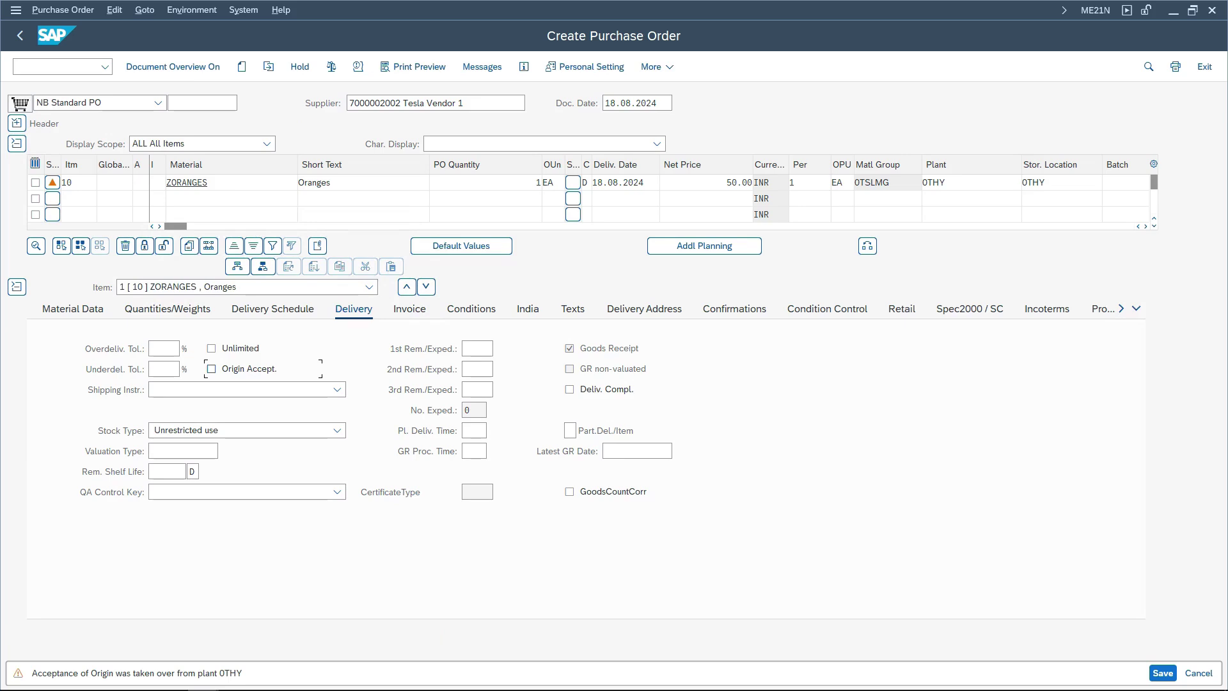
# Look up the available valuation types and enter 0TGRADE1 in the item's delivery data.
pyautogui.click(154, 451)
pyautogui.click(224, 451)
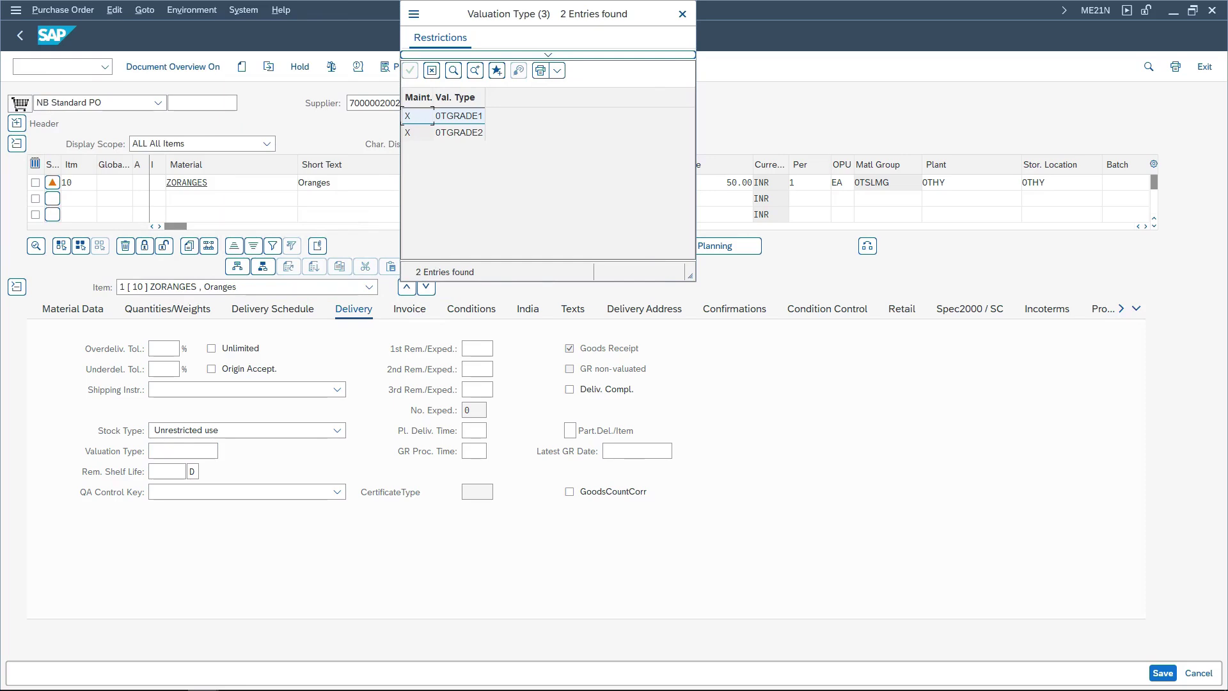
pyautogui.click(681, 14)
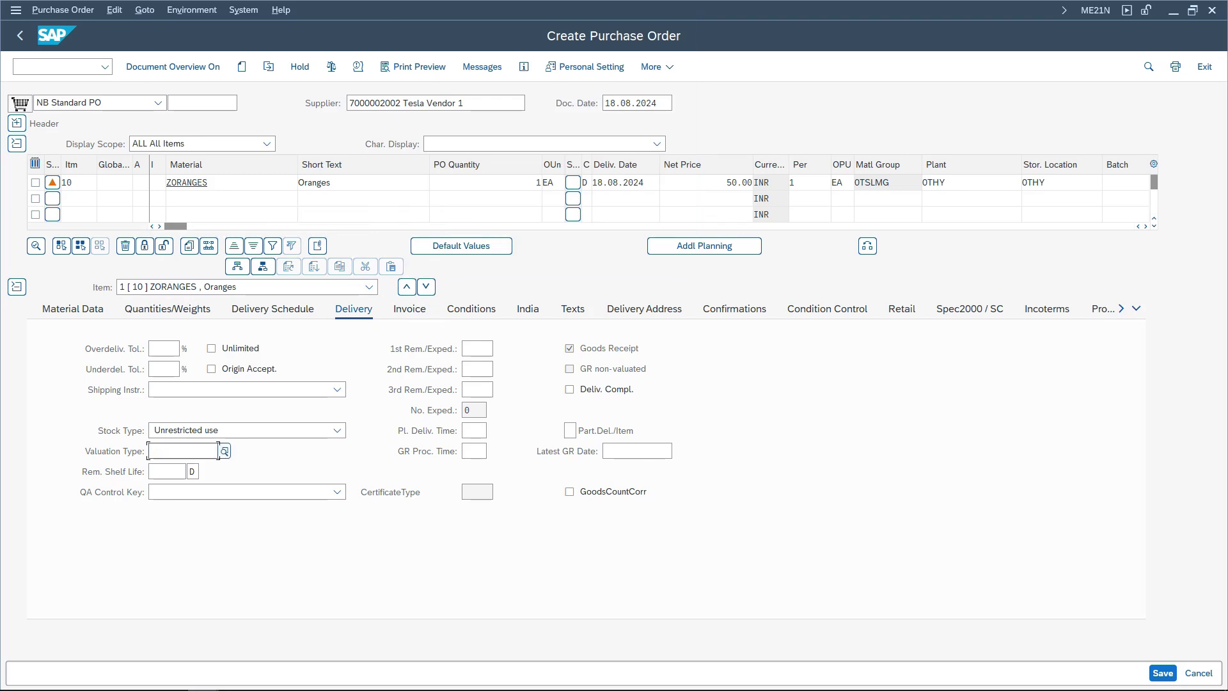
pyautogui.click(224, 450)
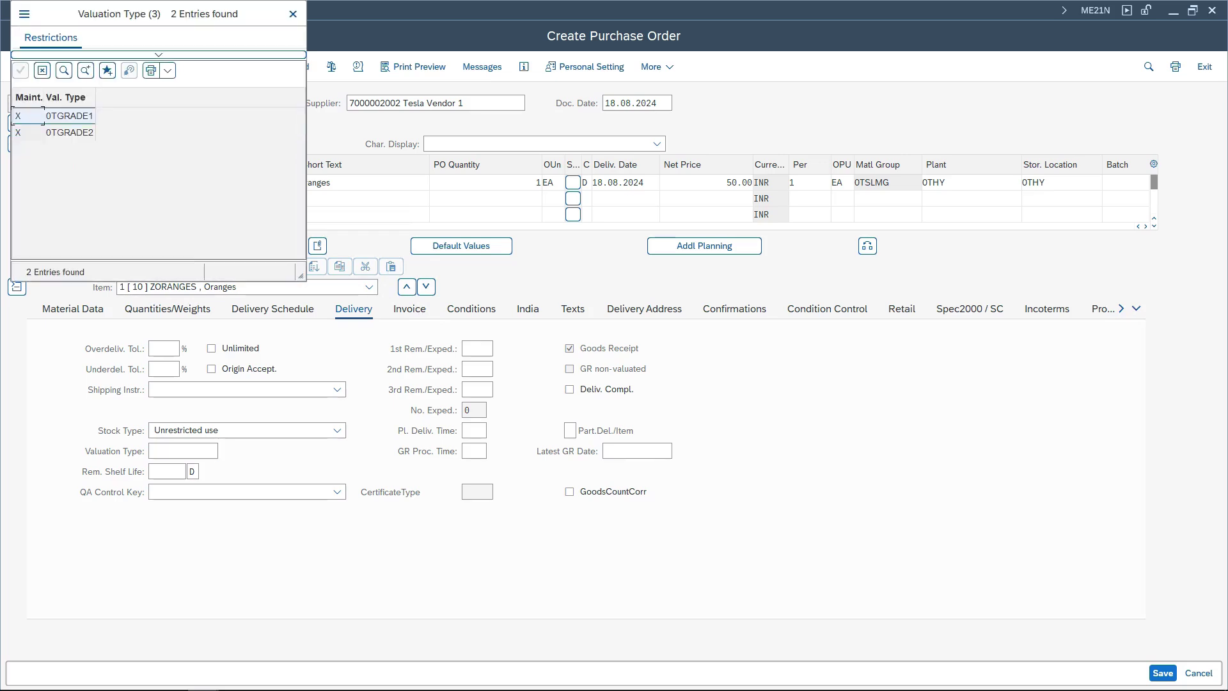
pyautogui.click(218, 451)
pyautogui.write('0tgrade1')
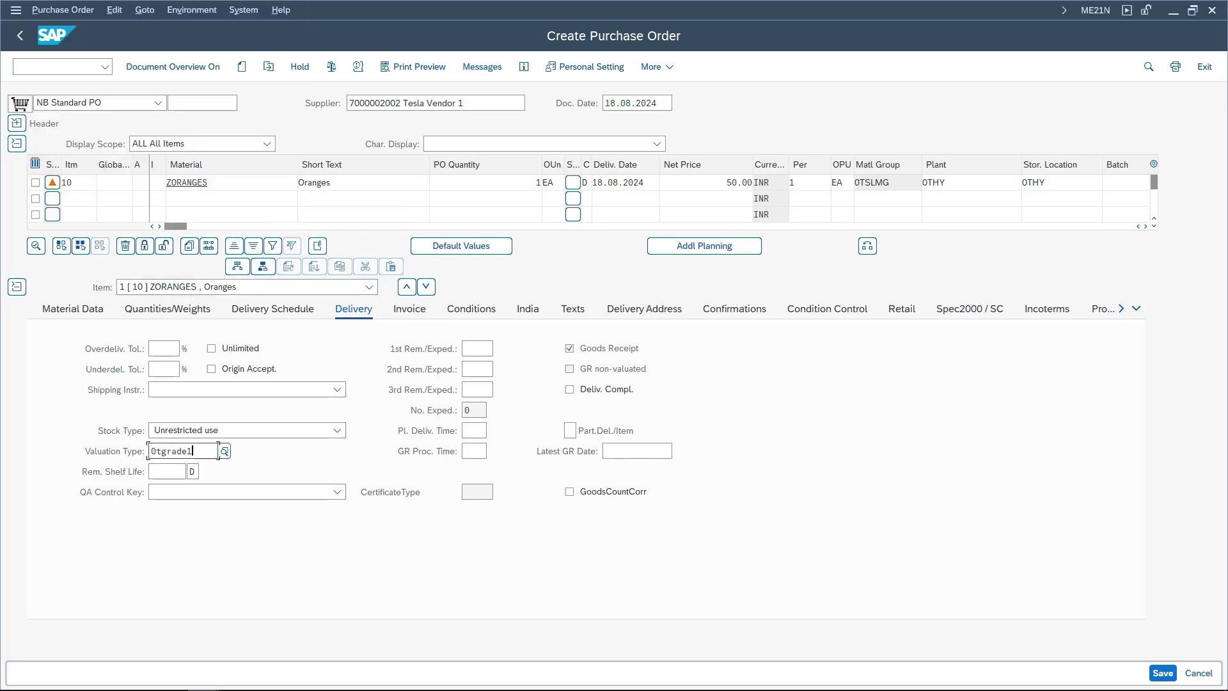
pyautogui.press('Return')
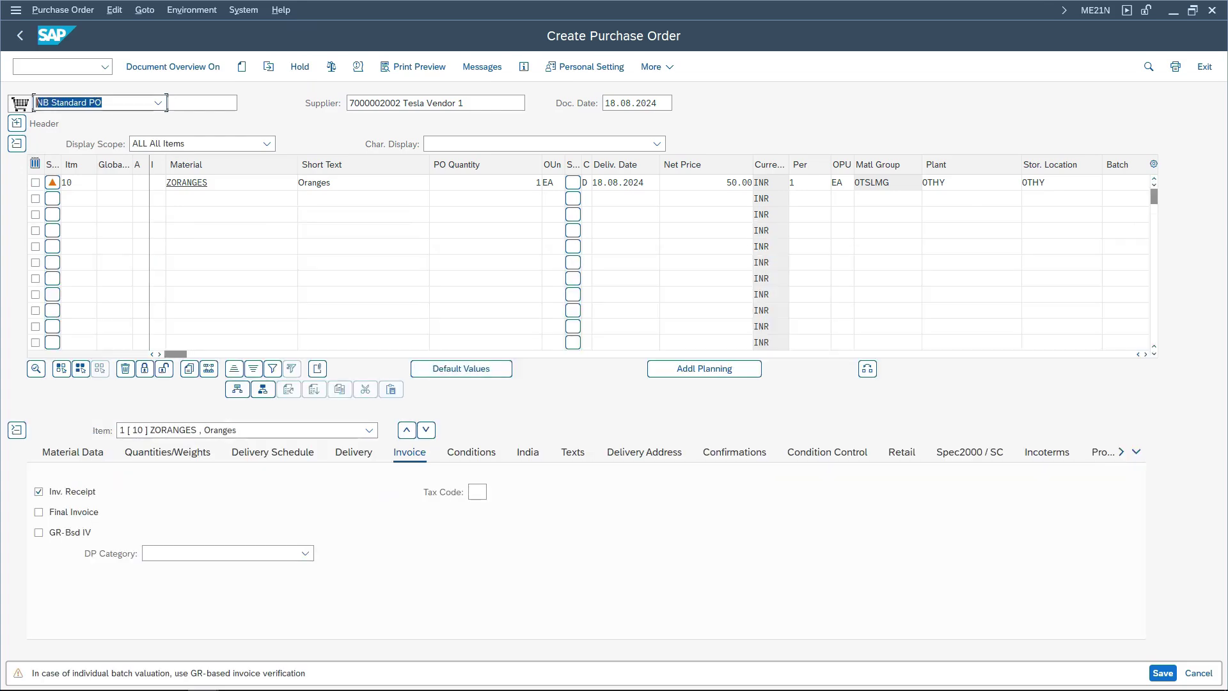
# Examine the item's pricing conditions from the gross price through the cash discount to the actual price.
pyautogui.click(471, 451)
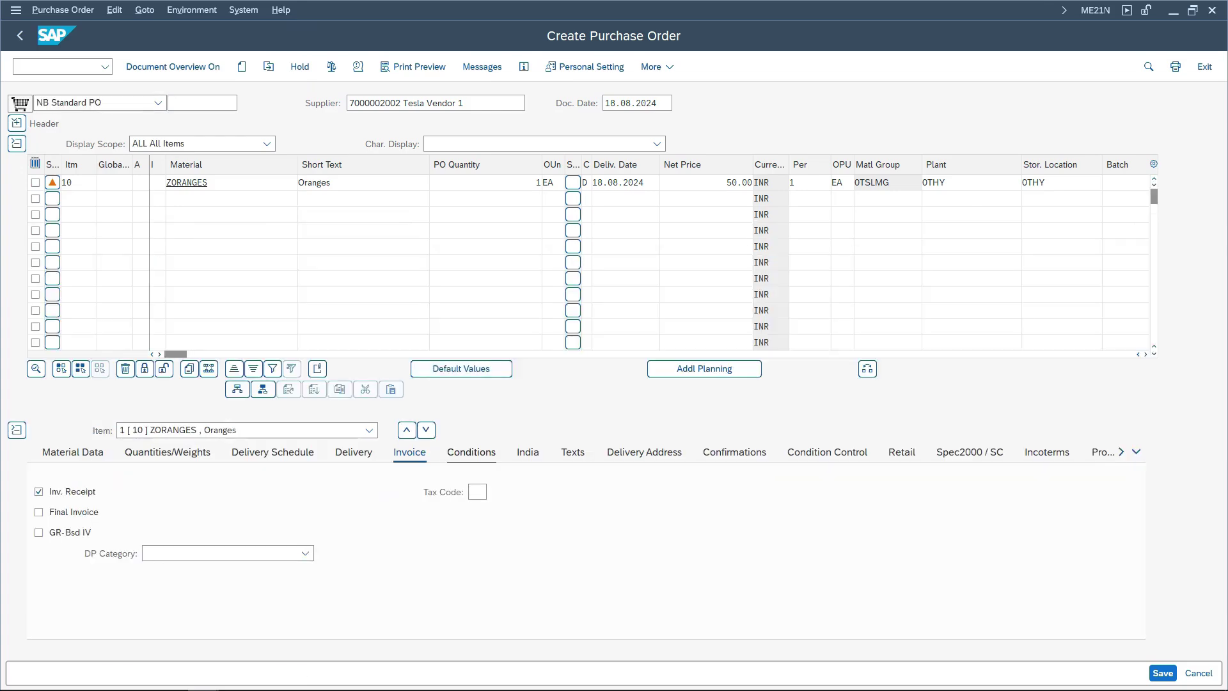
pyautogui.click(739, 183)
pyautogui.click(319, 447)
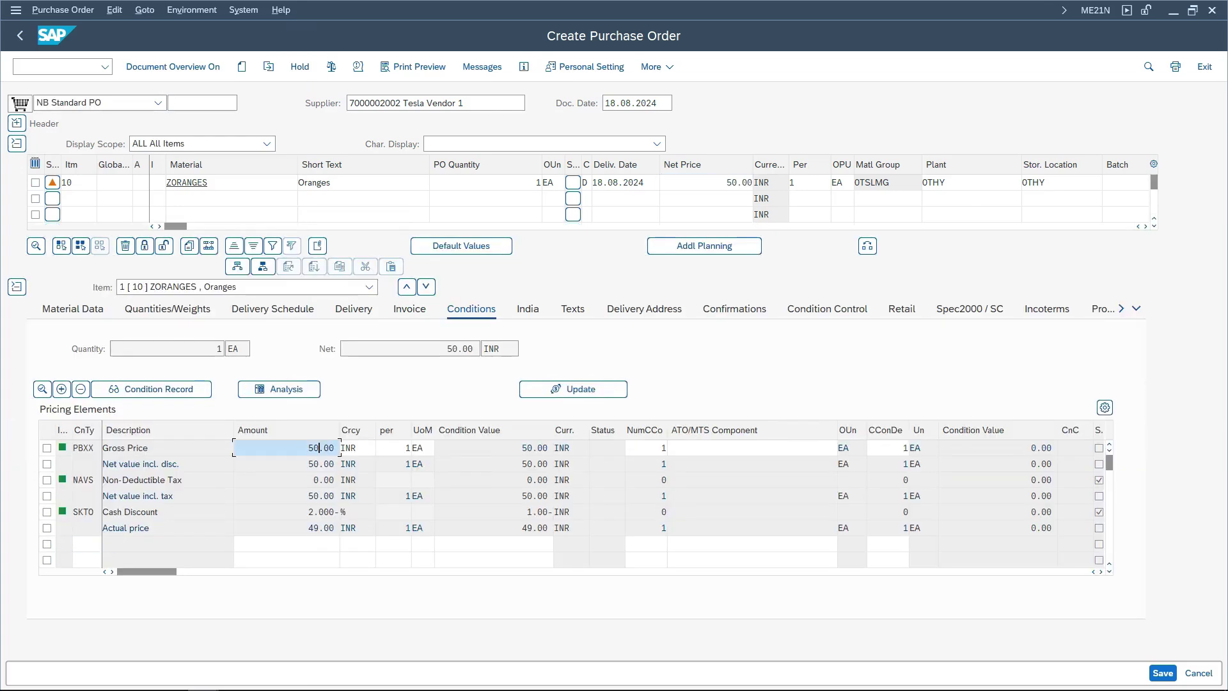
pyautogui.press('Down')
pyautogui.press('Down')
pyautogui.press('Down')
pyautogui.press('Down')
pyautogui.press('Down')
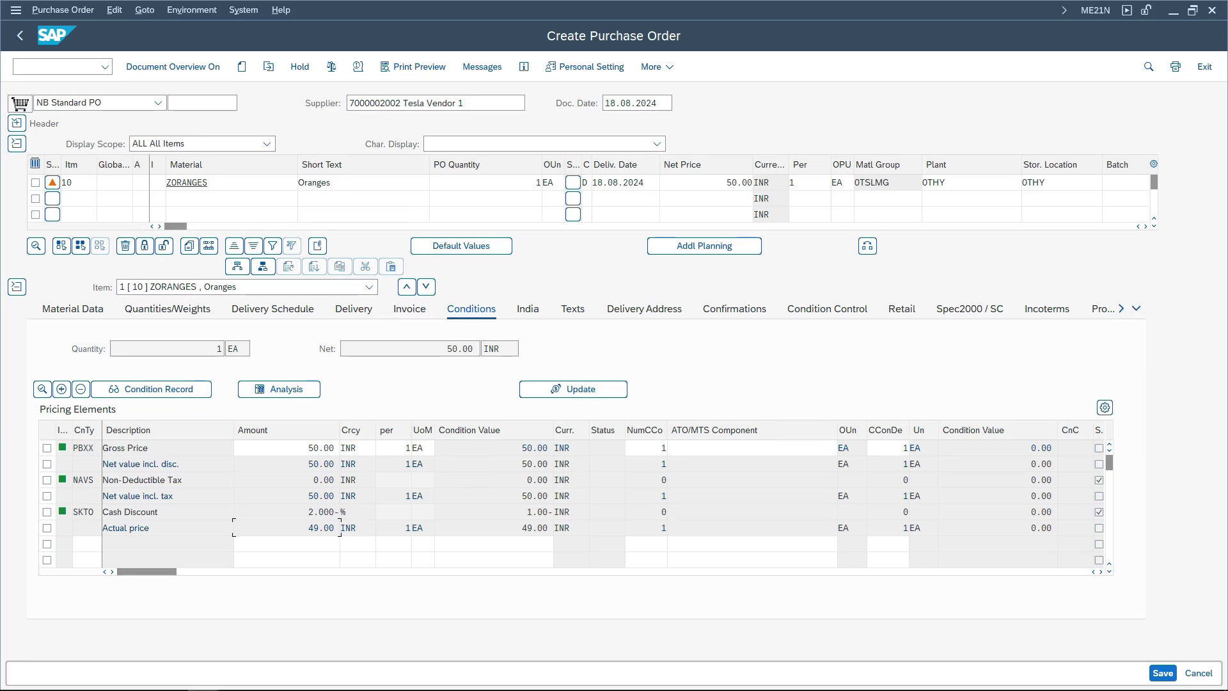
pyautogui.click(319, 447)
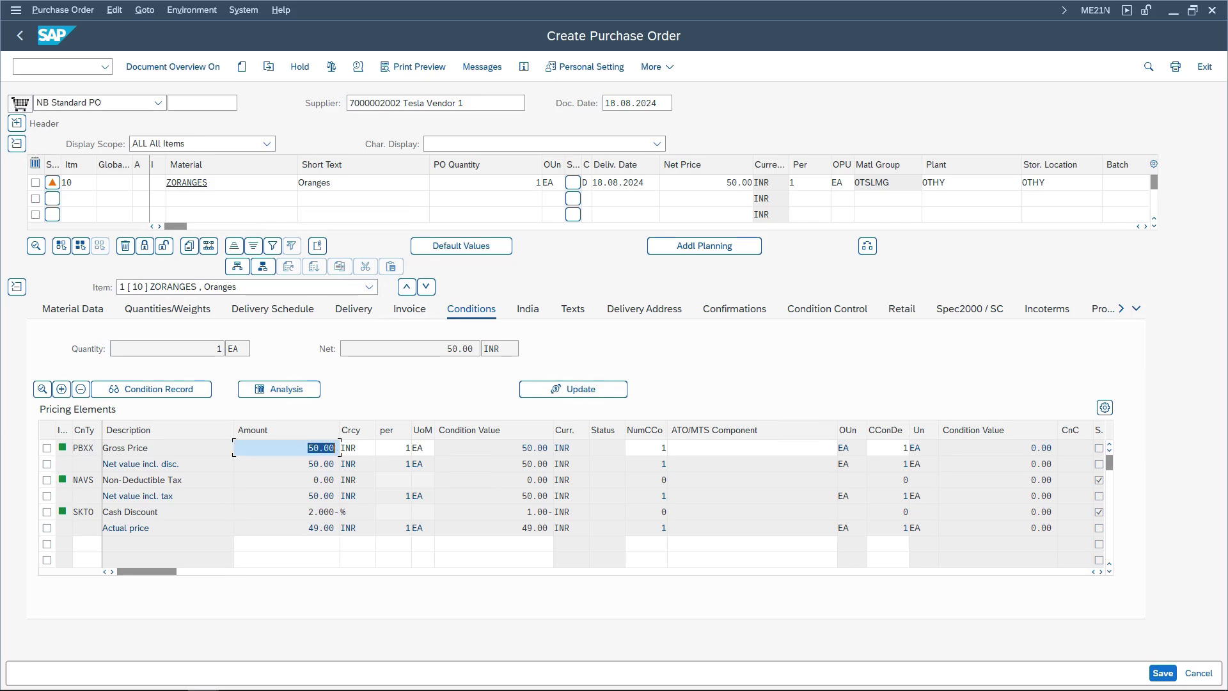
pyautogui.press('Return')
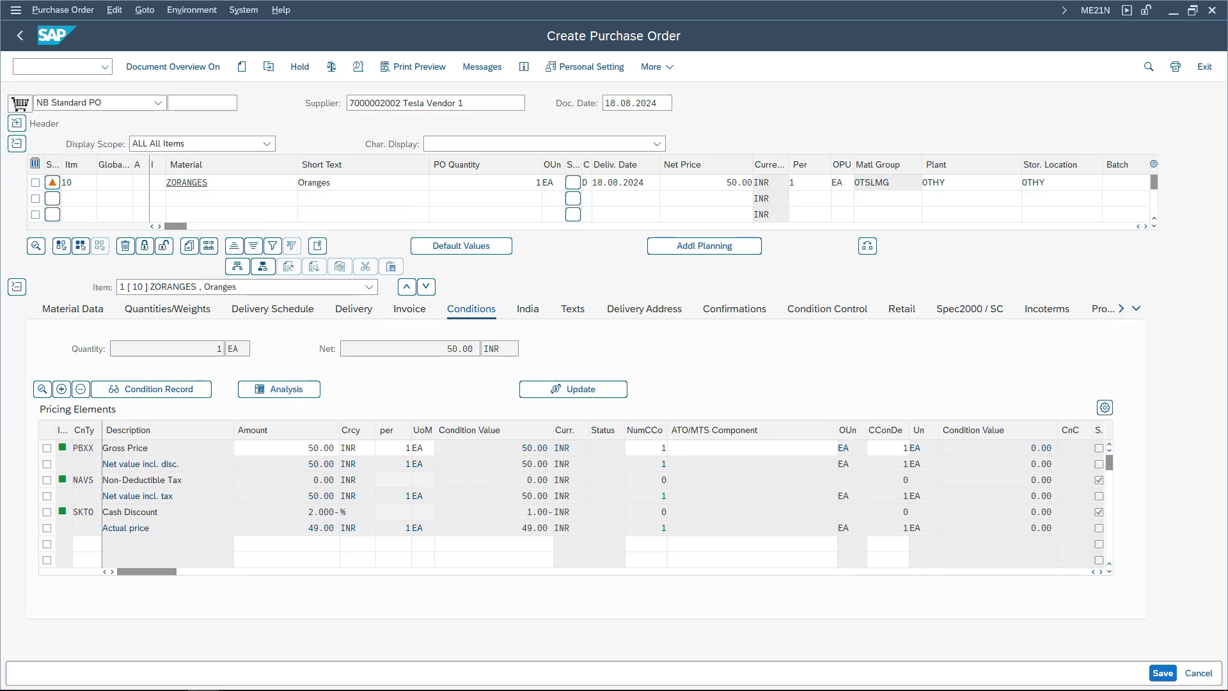
# Save the purchase order and copy its newly assigned document number.
pyautogui.hotkey('ctrl', 's')
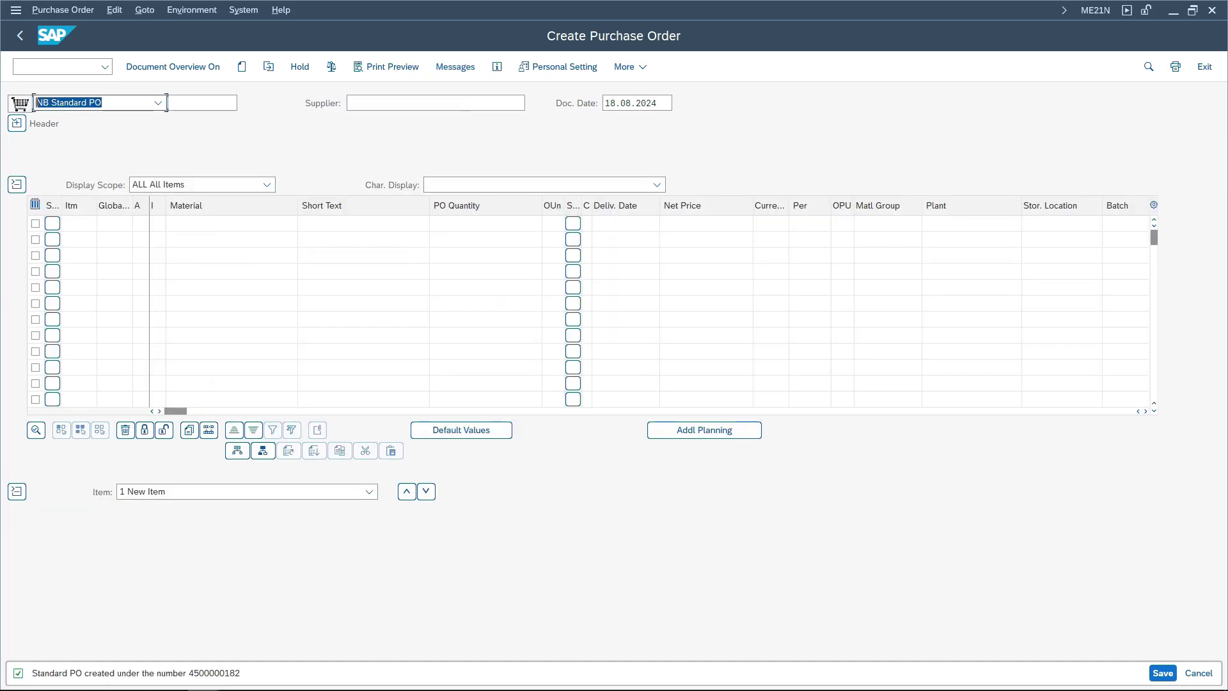
pyautogui.moveTo(194, 672); pyautogui.dragTo(239, 672)
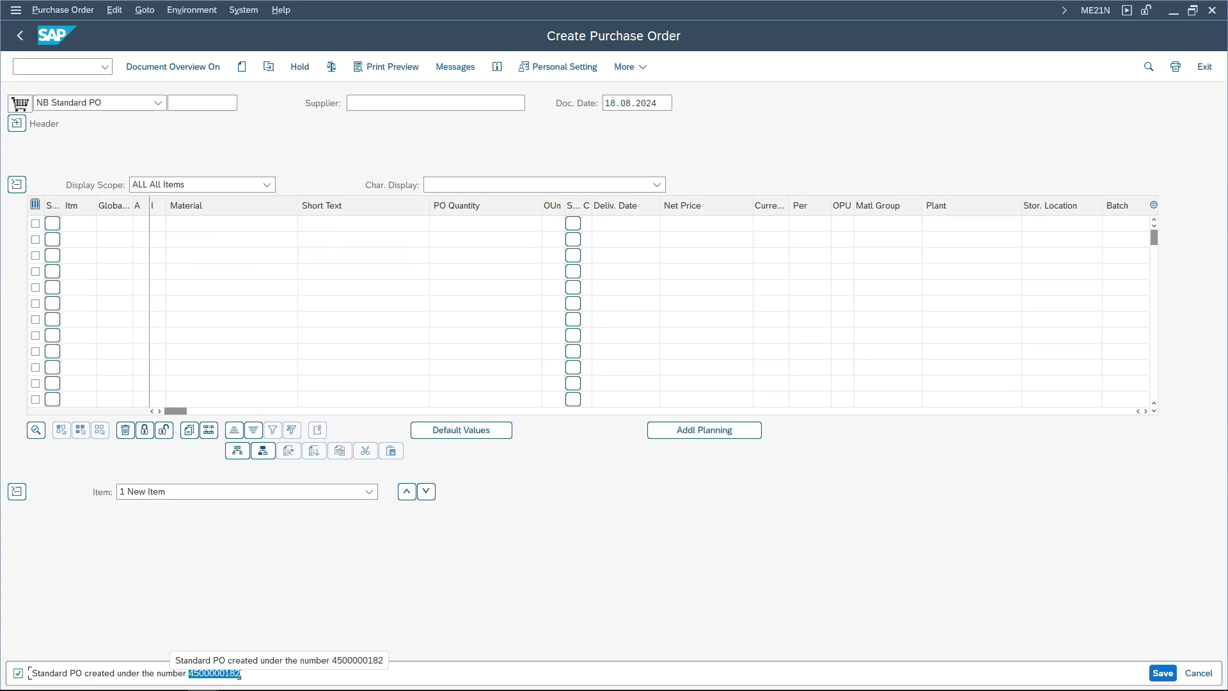
pyautogui.hotkey('ctrl', 'c')
# Open transaction MIGO and load a goods receipt against the copied purchase order number.
pyautogui.write('/nme23n')
pyautogui.press('Return')
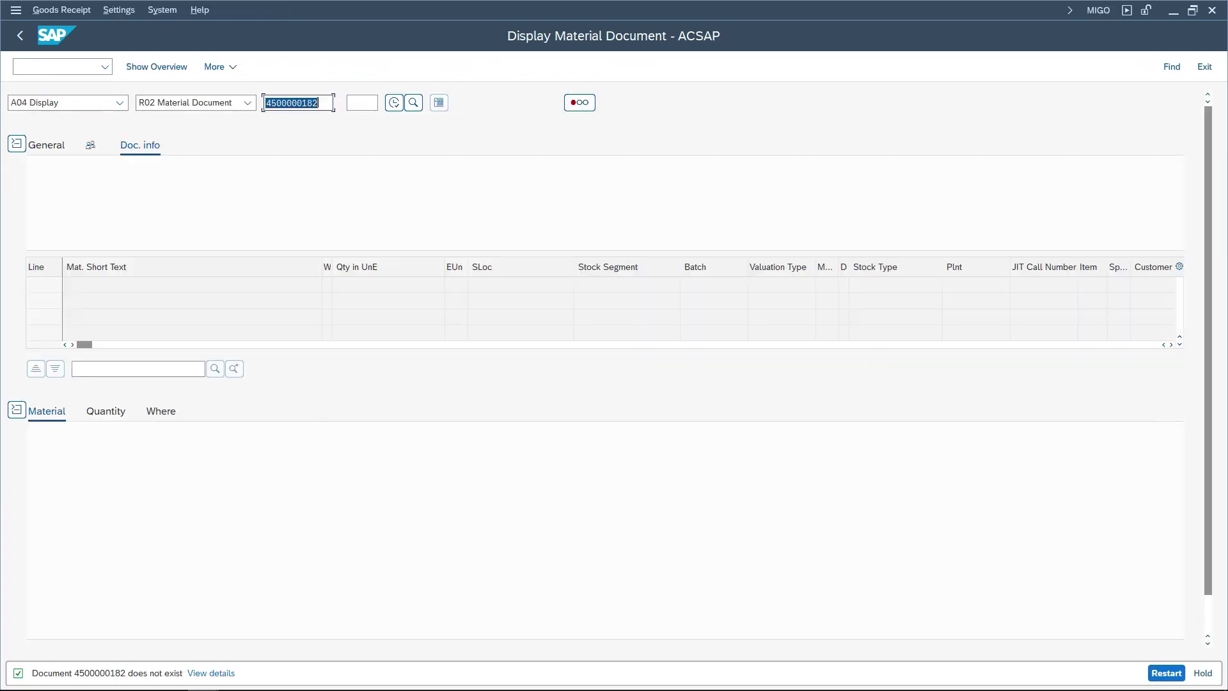
pyautogui.click(119, 102)
pyautogui.click(51, 121)
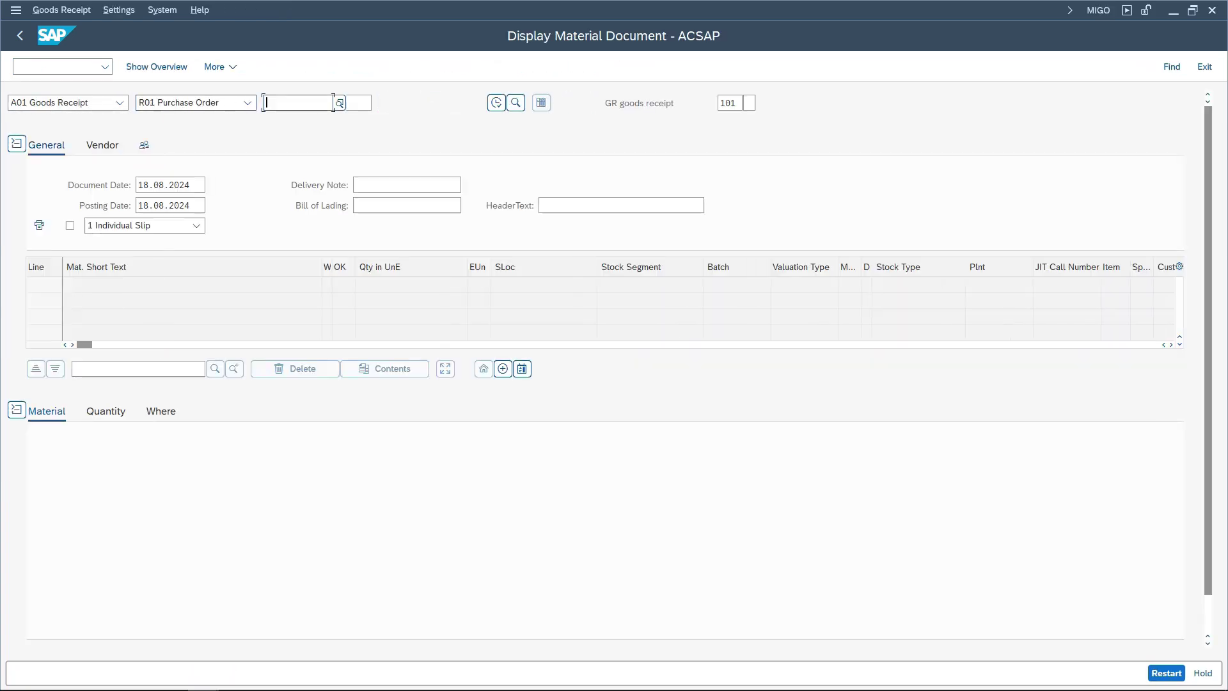
pyautogui.hotkey('ctrl', 'v')
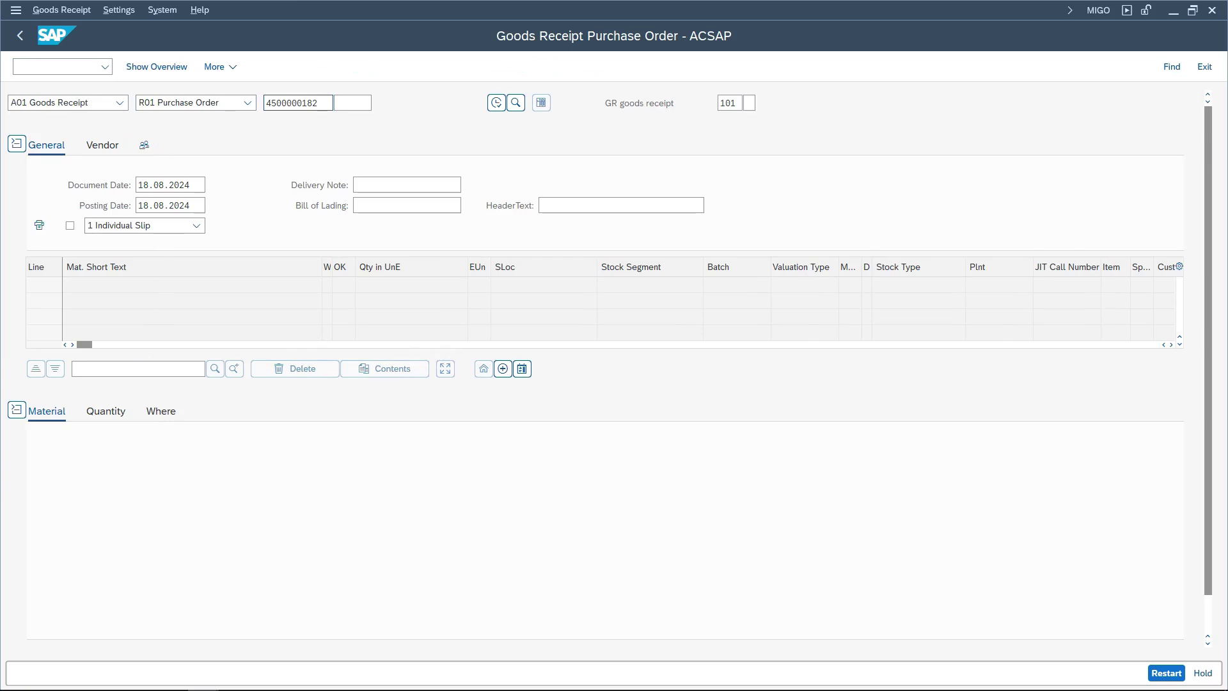
pyautogui.press('Return')
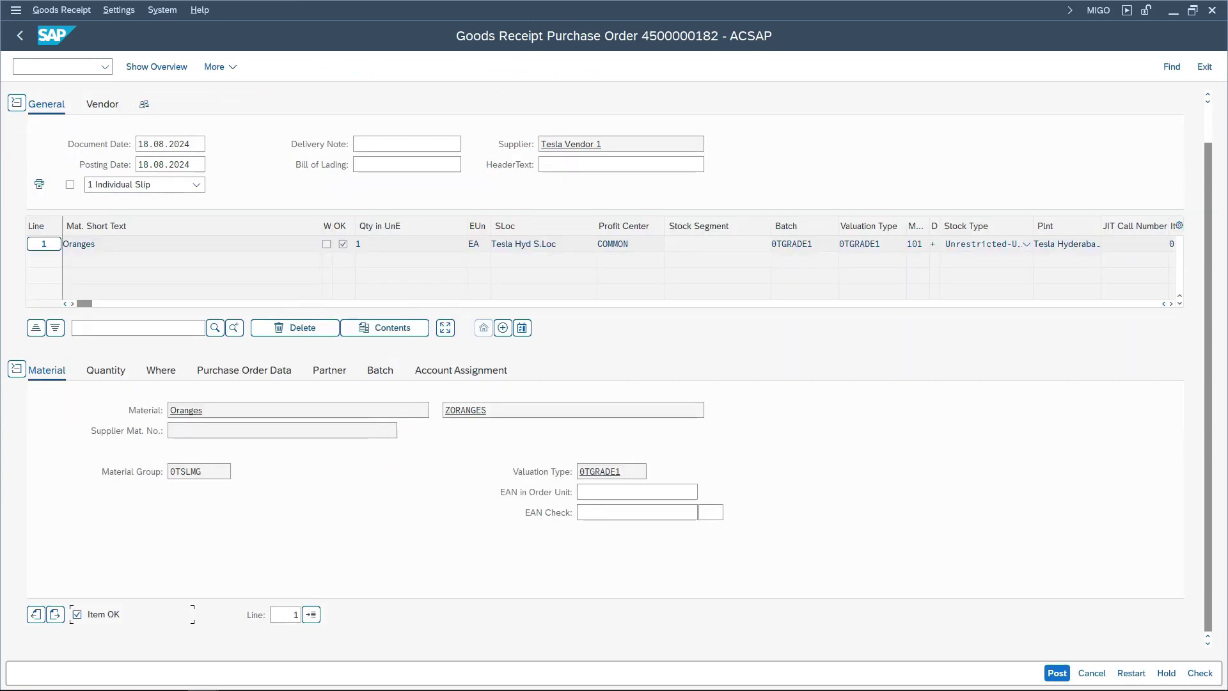
# Check the Oranges item's valuation type and post the goods receipt.
pyautogui.moveTo(624, 472); pyautogui.dragTo(579, 471)
pyautogui.press('Return')
pyautogui.hotkey('ctrl', 's')
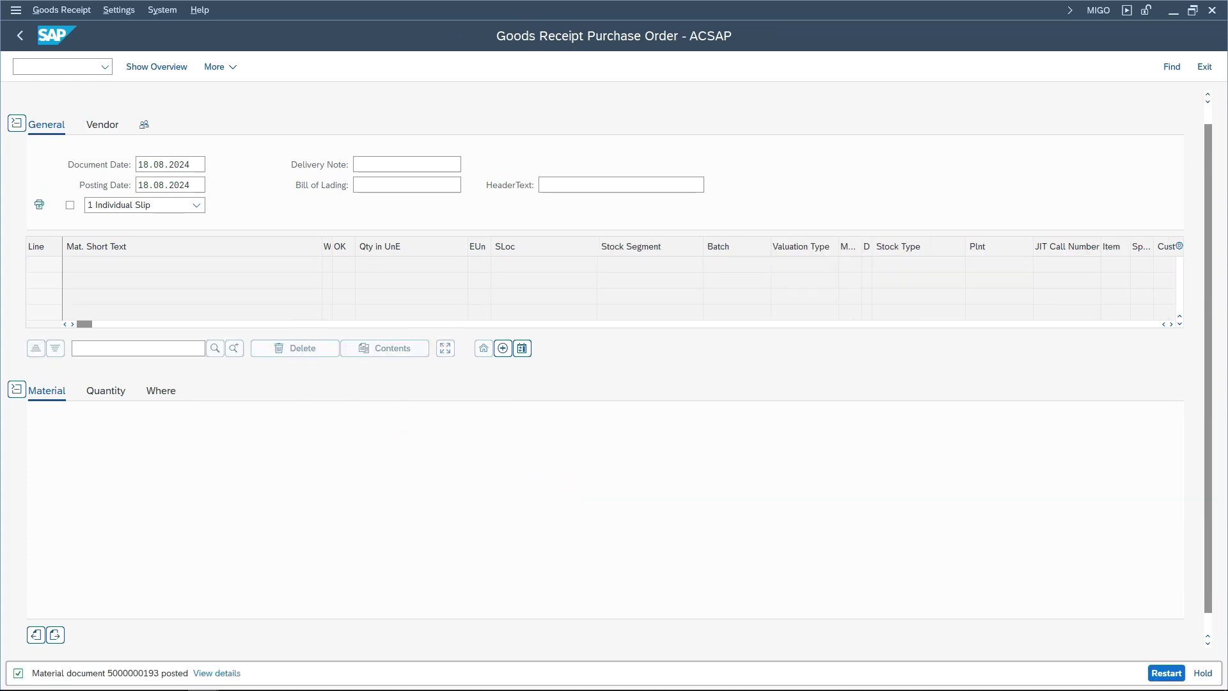
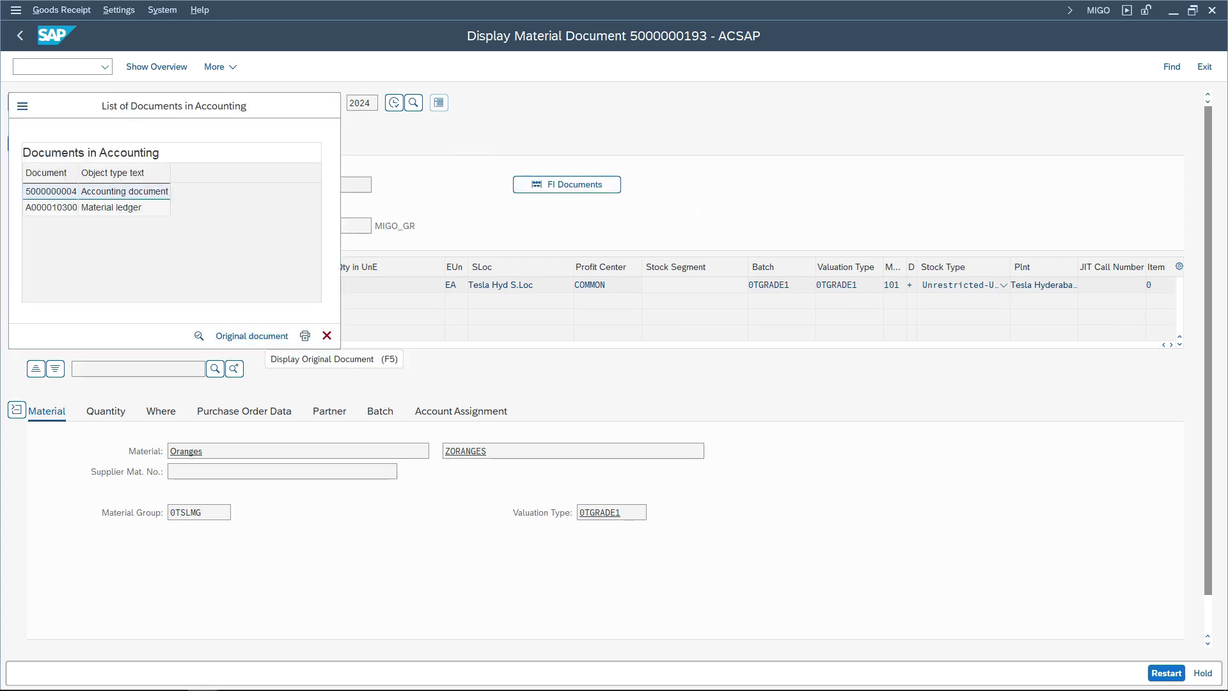
# Display the goods receipt's original accounting document and check its raw material stock posting.
pyautogui.click(252, 336)
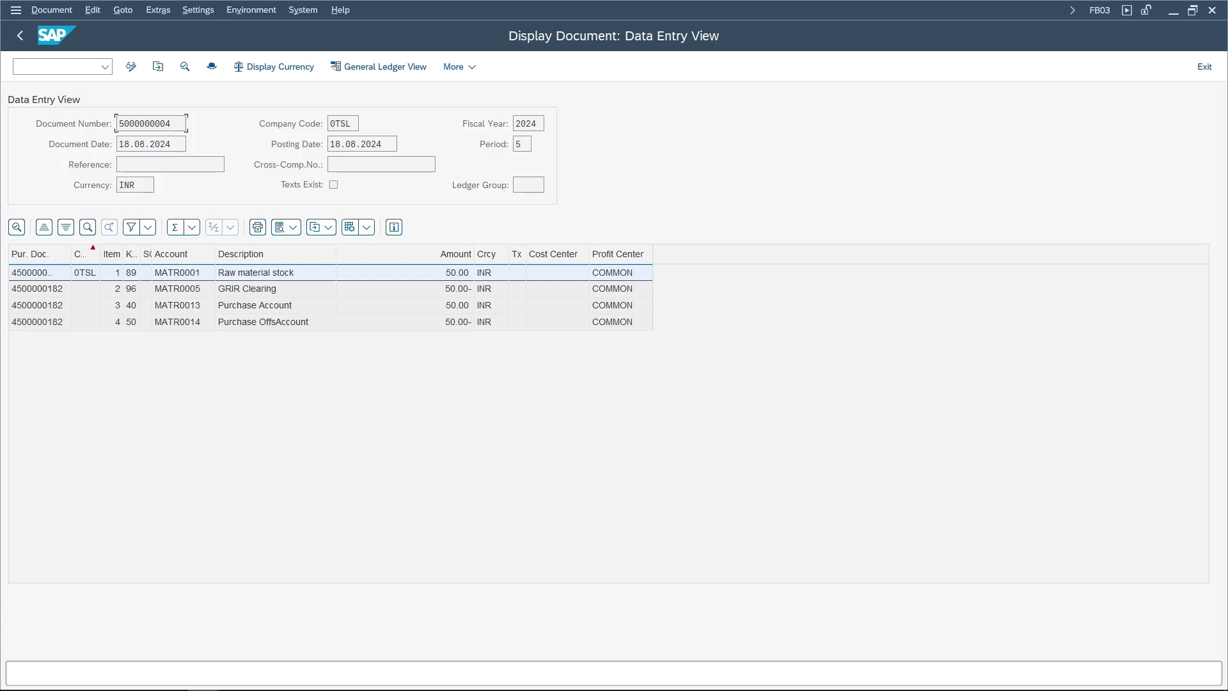
pyautogui.click(404, 272)
# Open transaction MMBE in a new session and display the ZORANGES stock overview for plant 0THY and storage location 0THY.
pyautogui.click(58, 67)
pyautogui.write('/ommb3')
pyautogui.press('Return')
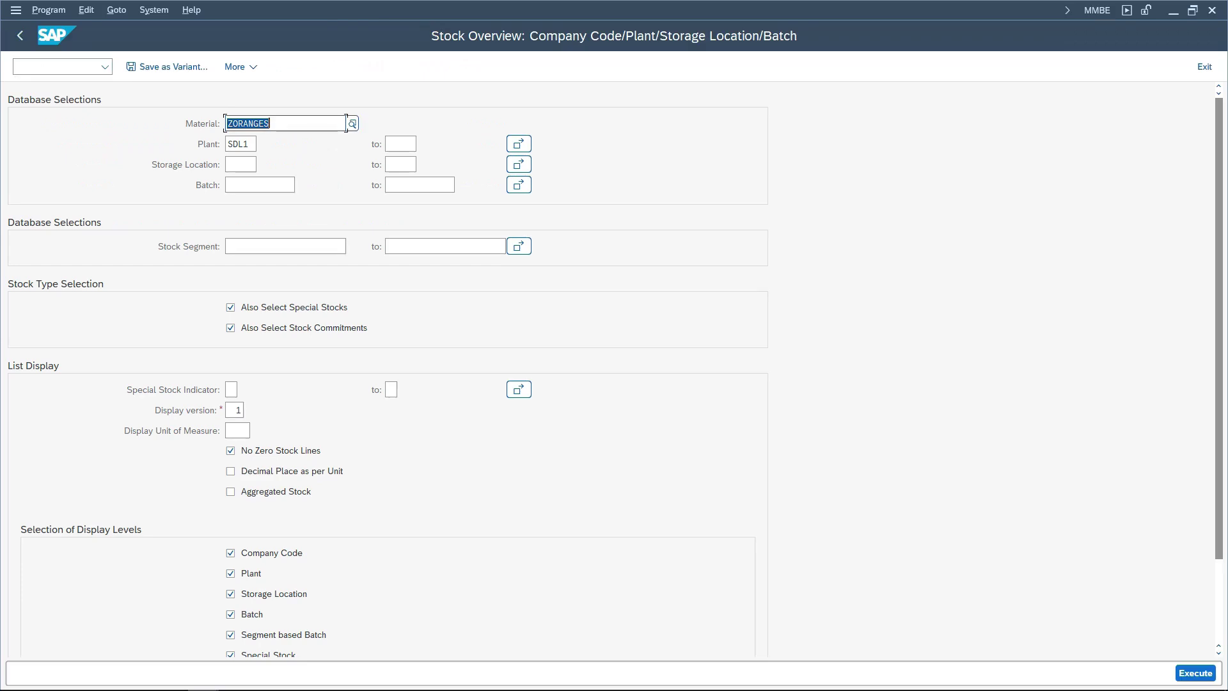
pyautogui.doubleClick(253, 143)
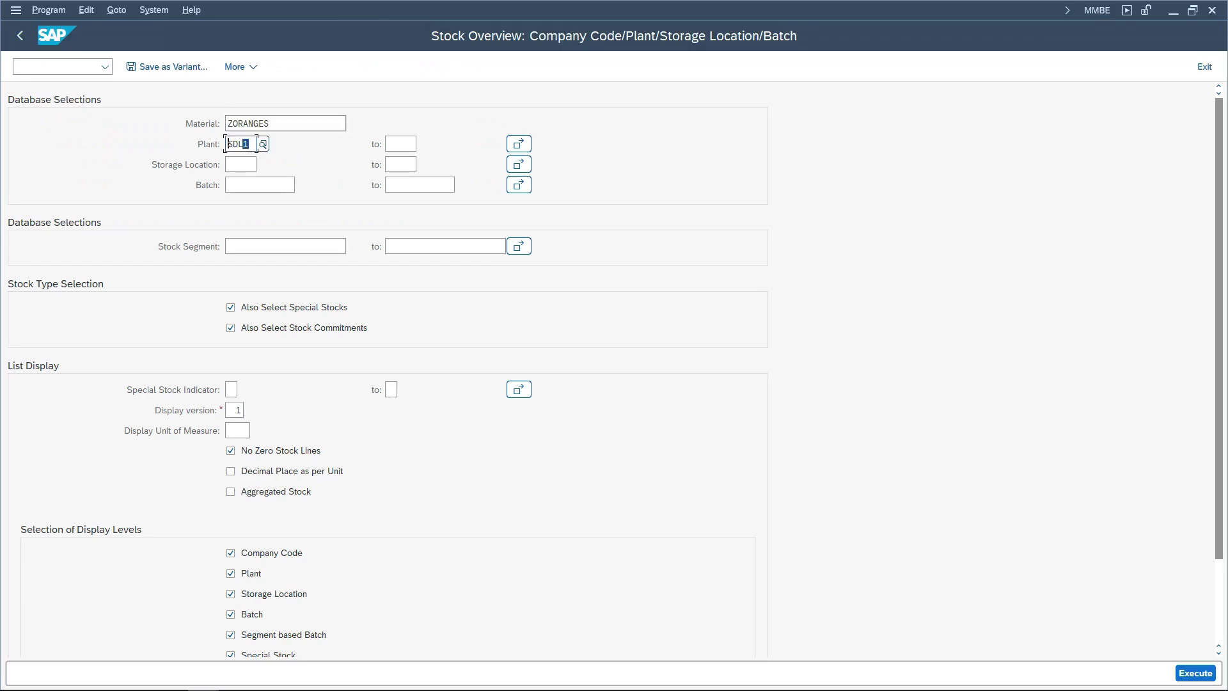
pyautogui.write('0thy')
pyautogui.press('Return')
pyautogui.click(257, 164)
pyautogui.write('0thy')
pyautogui.press('Return')
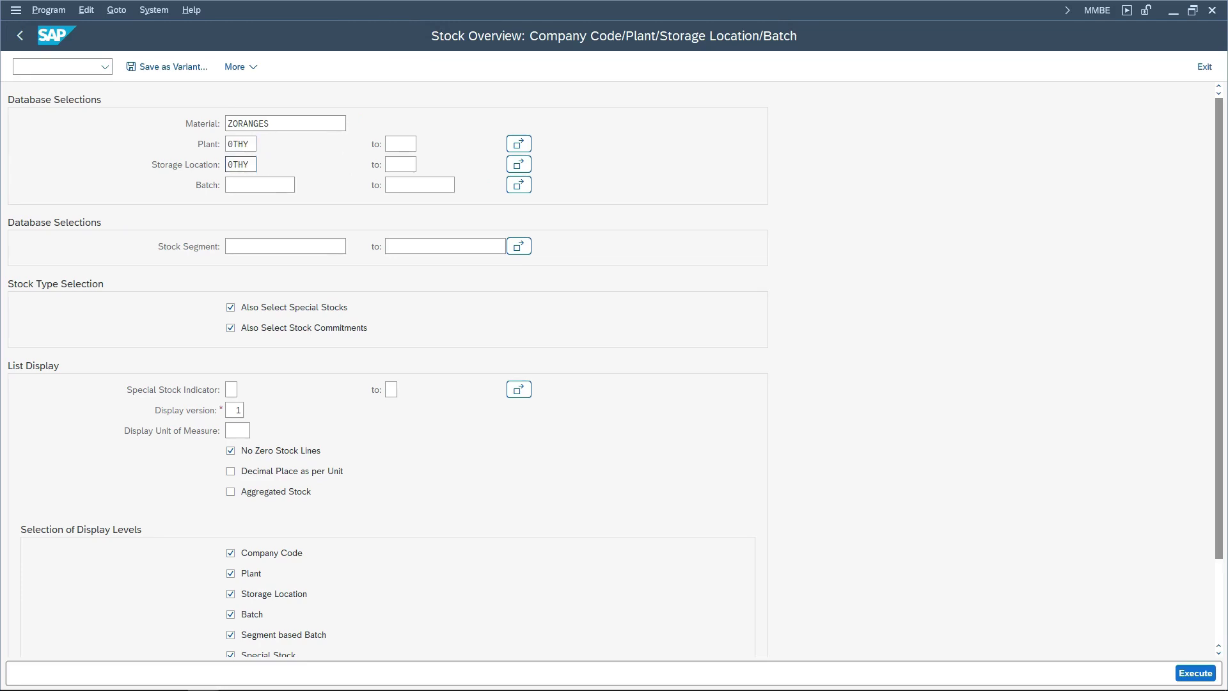
pyautogui.press('F8')
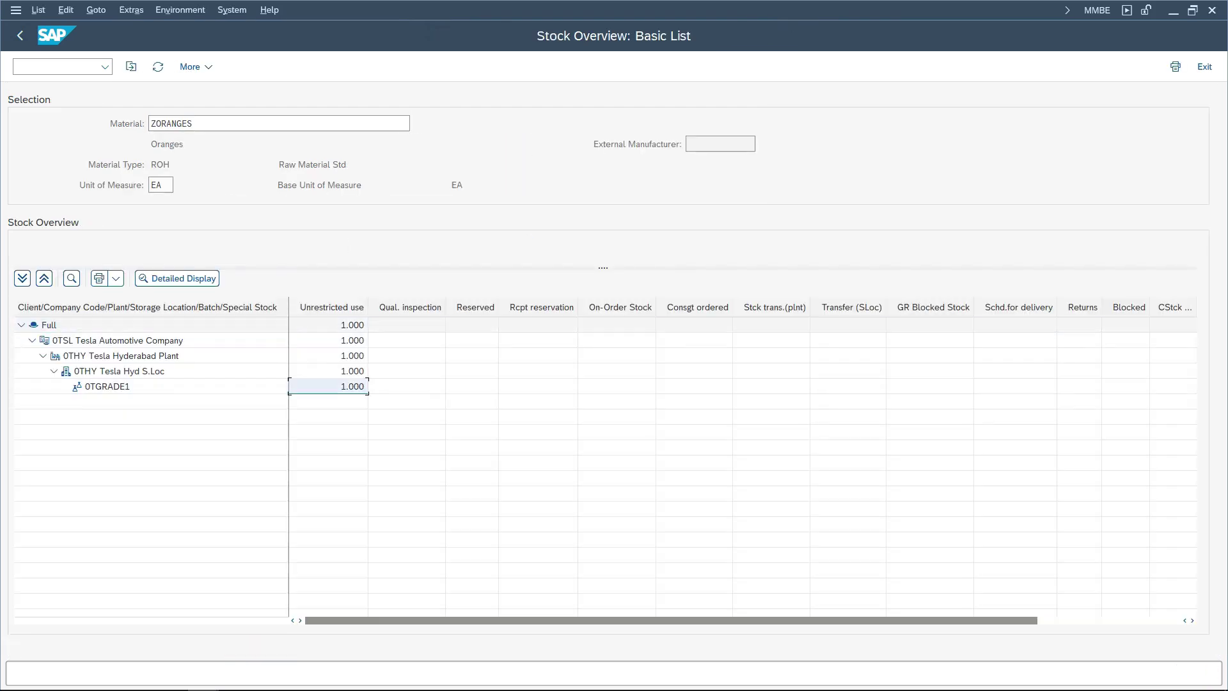
# Open transaction MM03 in a new session and check ZORANGES' Accounting 1 per-unit price for plant 0THY, valuation type 0TGRADE1.
pyautogui.write('/nmb52')
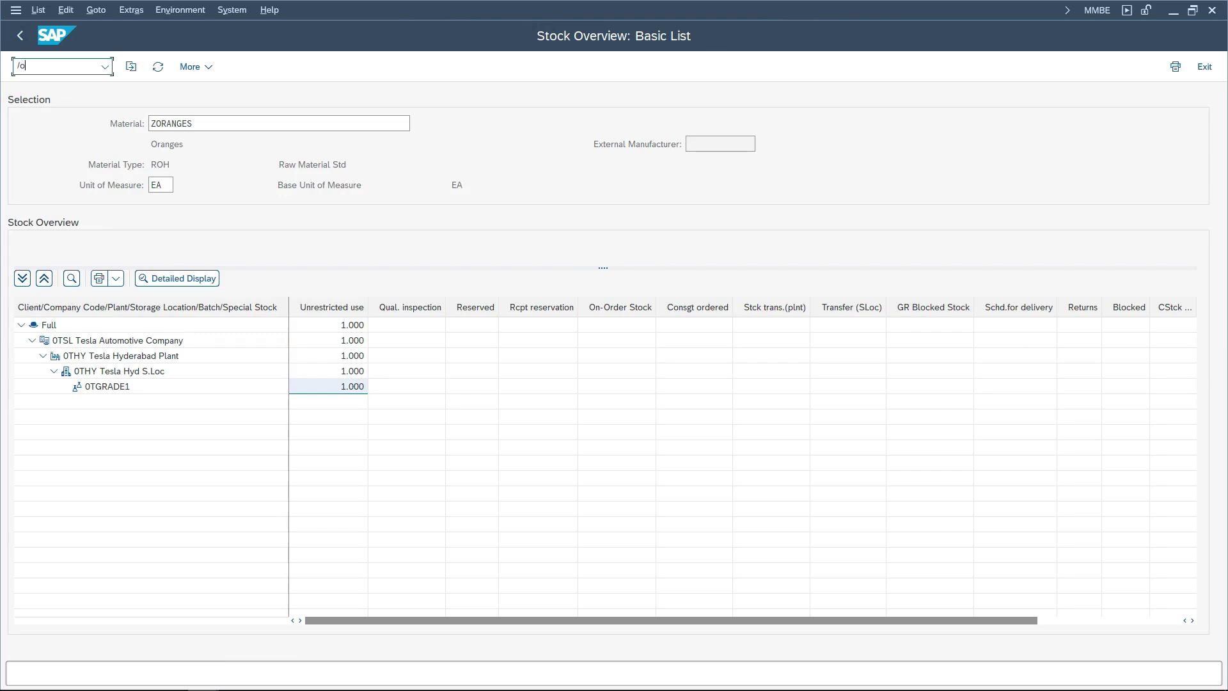
pyautogui.press('Return')
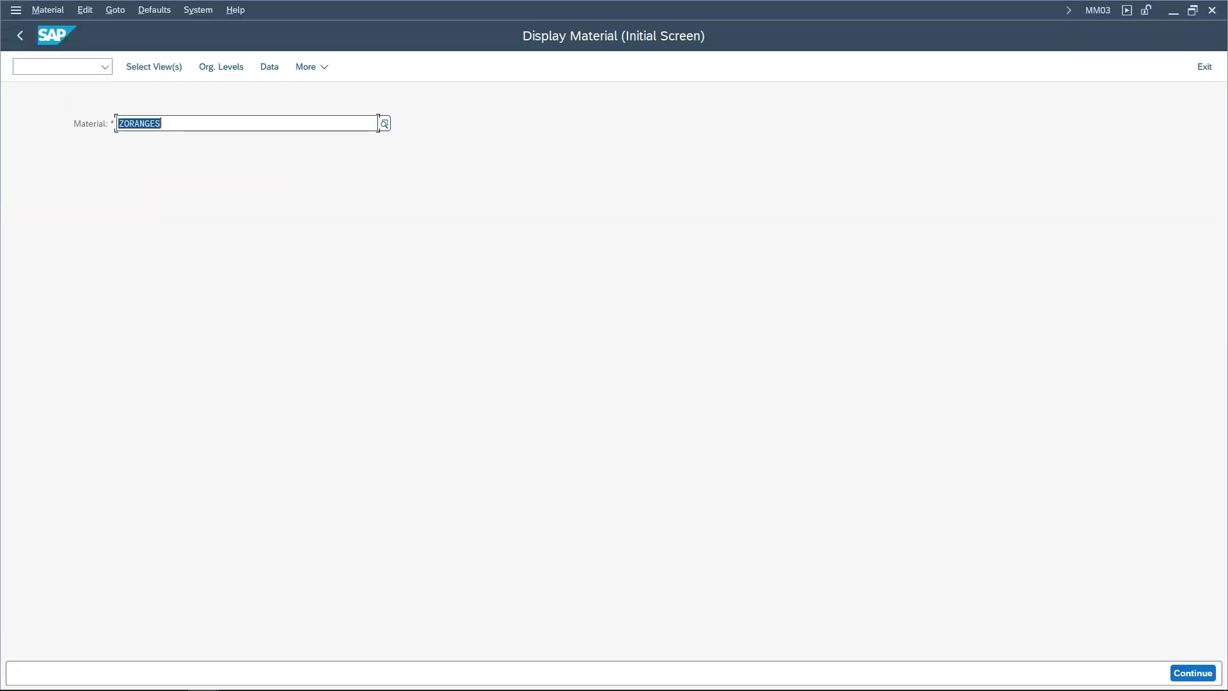
pyautogui.press('Return')
pyautogui.scroll(-4, 278, 352)
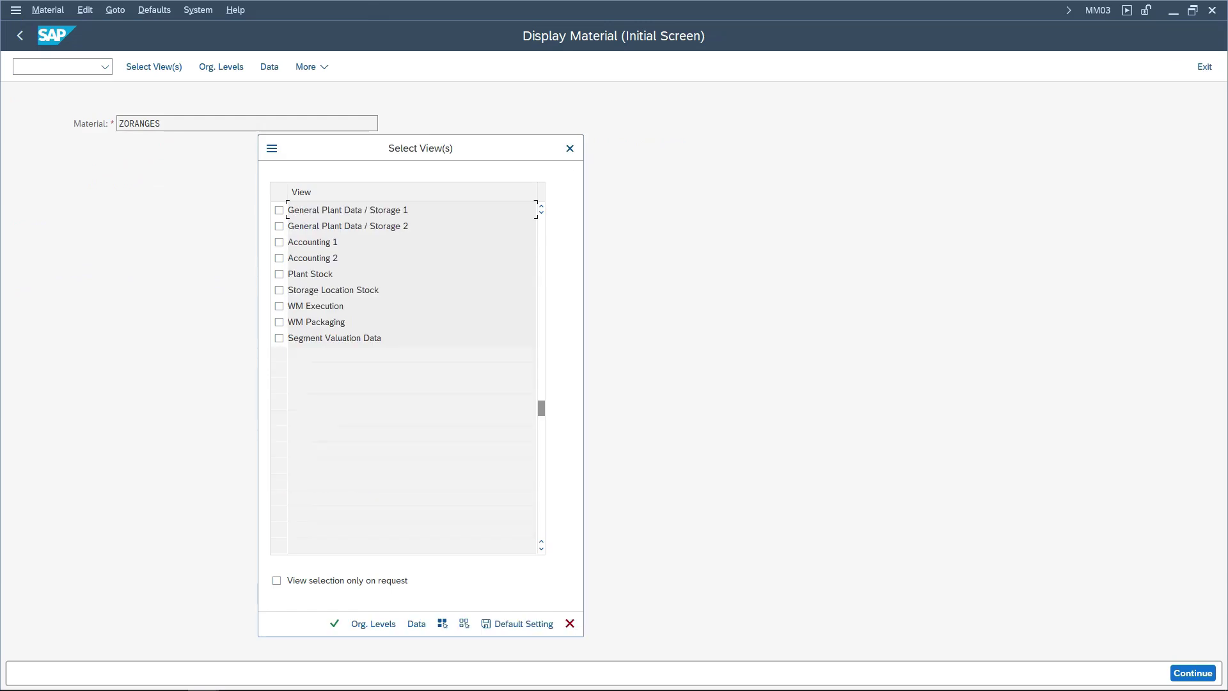
pyautogui.scroll(1, 279, 352)
pyautogui.click(279, 289)
pyautogui.click(334, 623)
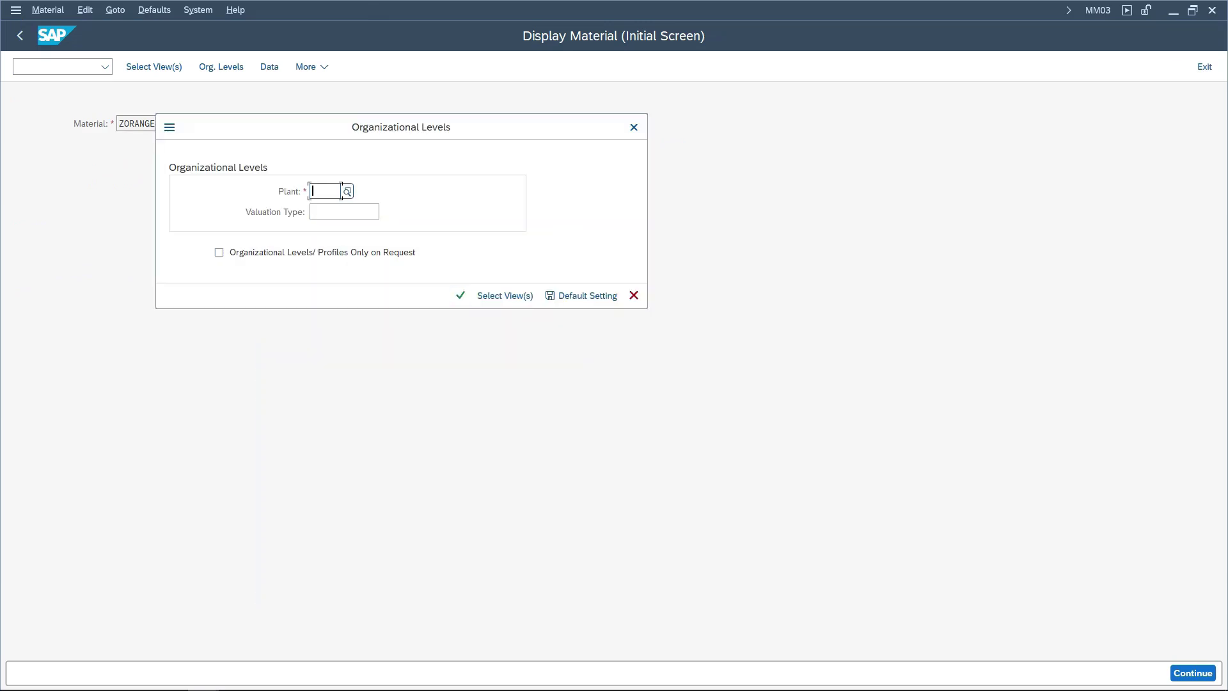
pyautogui.write('0thy')
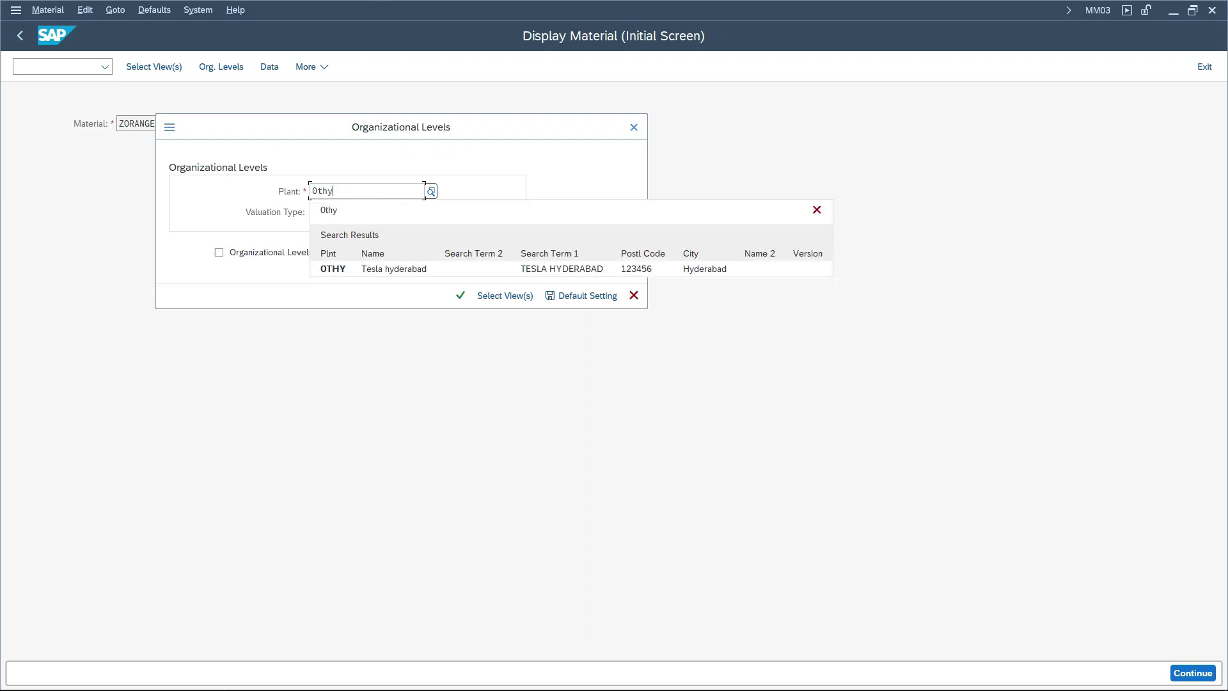
pyautogui.press('Tab')
pyautogui.press('Down')
pyautogui.press('Return')
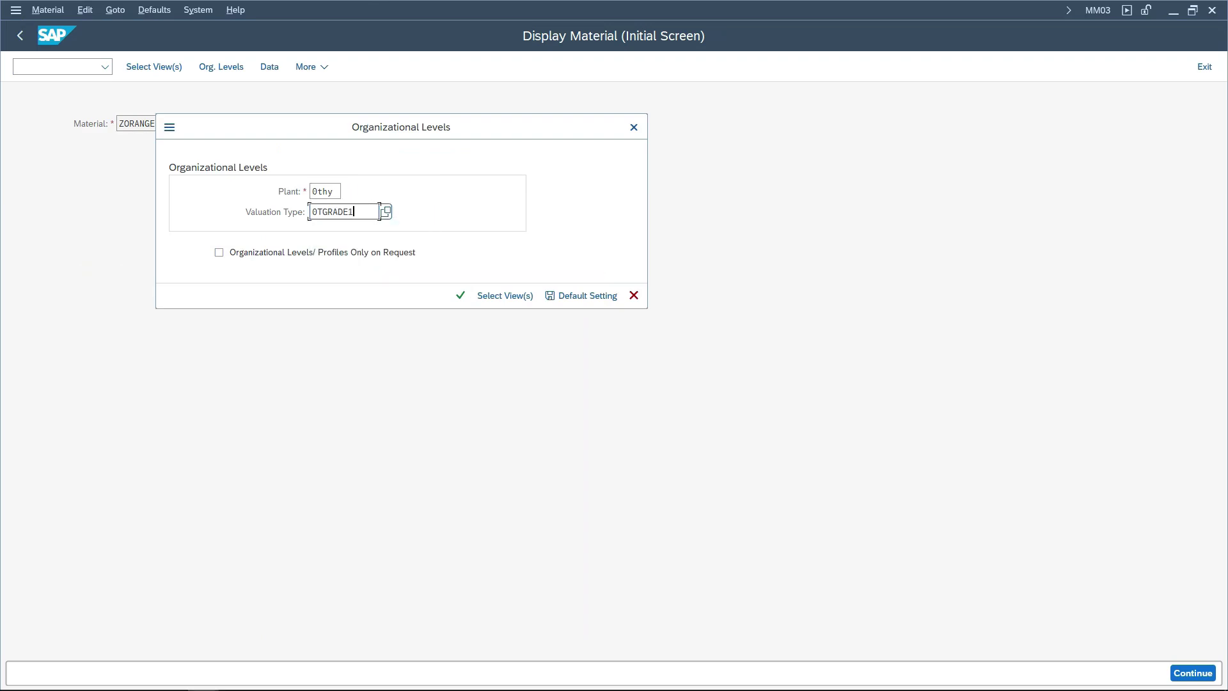
pyautogui.press('Return')
pyautogui.moveTo(202, 594); pyautogui.dragTo(236, 595)
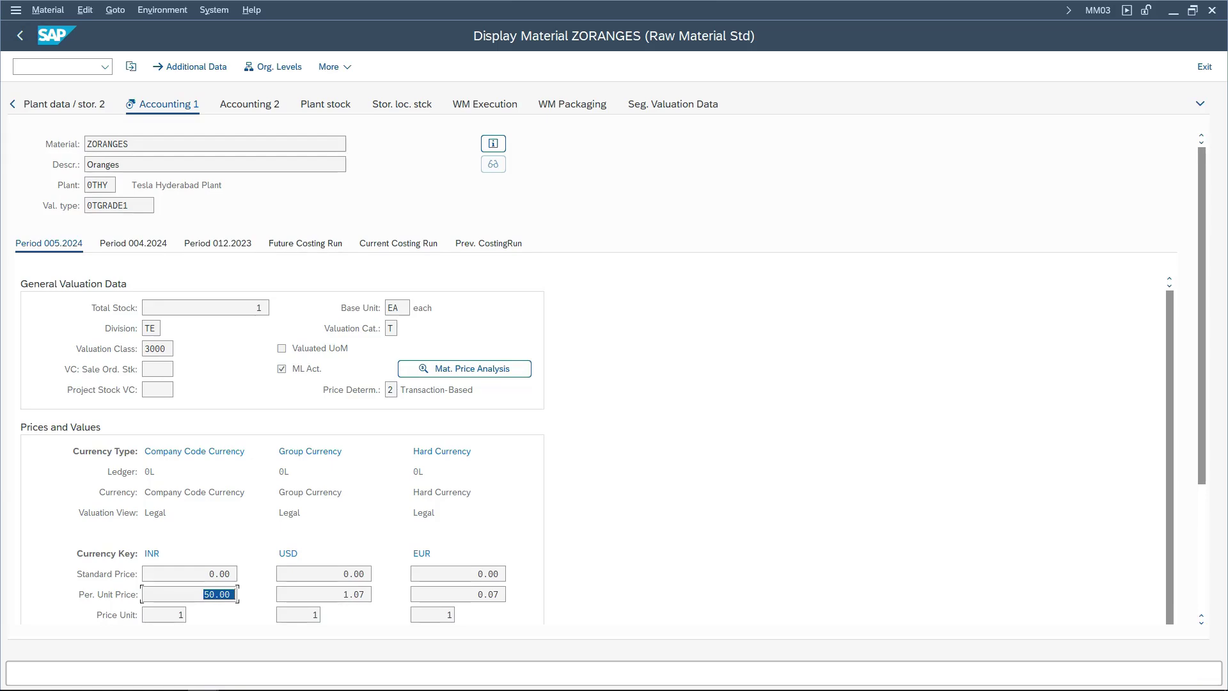
# Switch the accounting view to valuation type 0TGRADE2 and check its per-unit price.
pyautogui.click(273, 66)
pyautogui.click(346, 254)
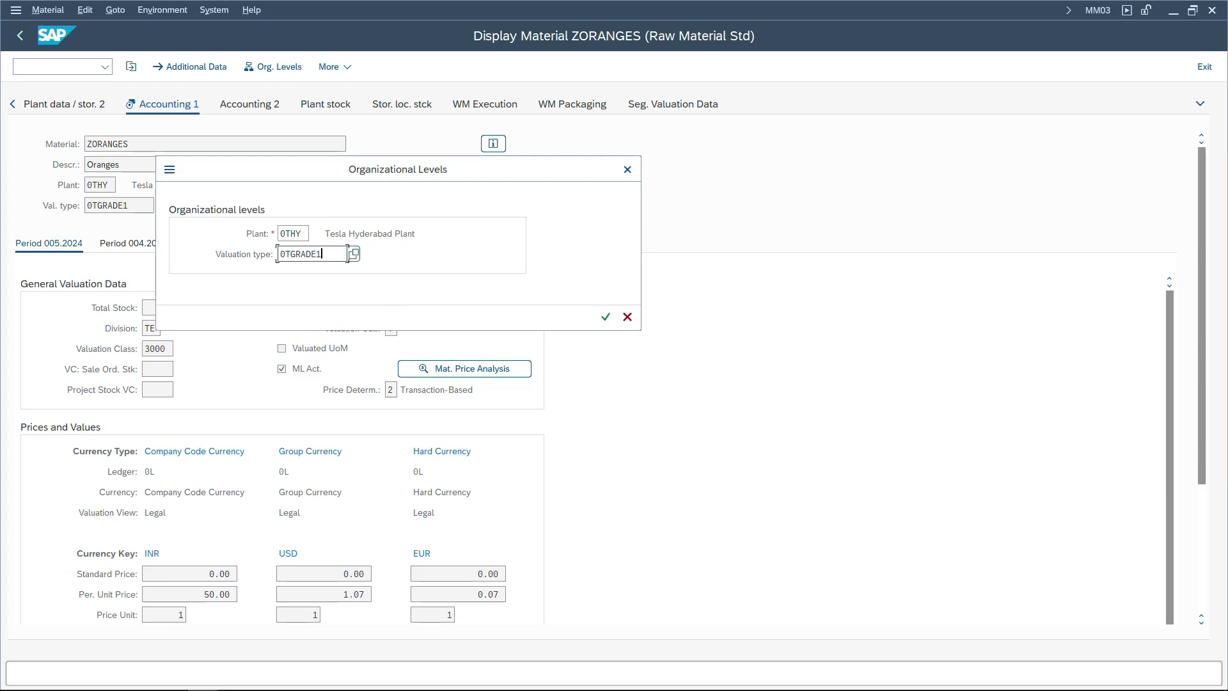
pyautogui.write('2')
pyautogui.press('Return')
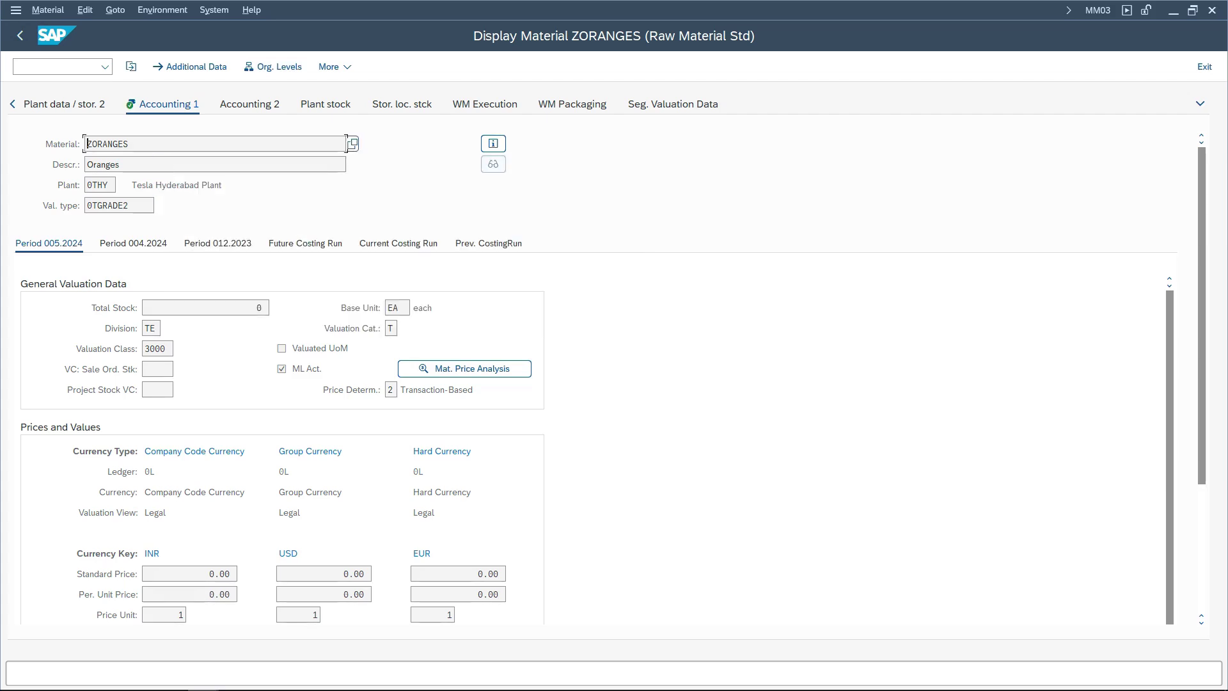
pyautogui.click(220, 594)
# Clear the valuation type from the organizational levels and check the material's overall total stock and moving price.
pyautogui.click(274, 66)
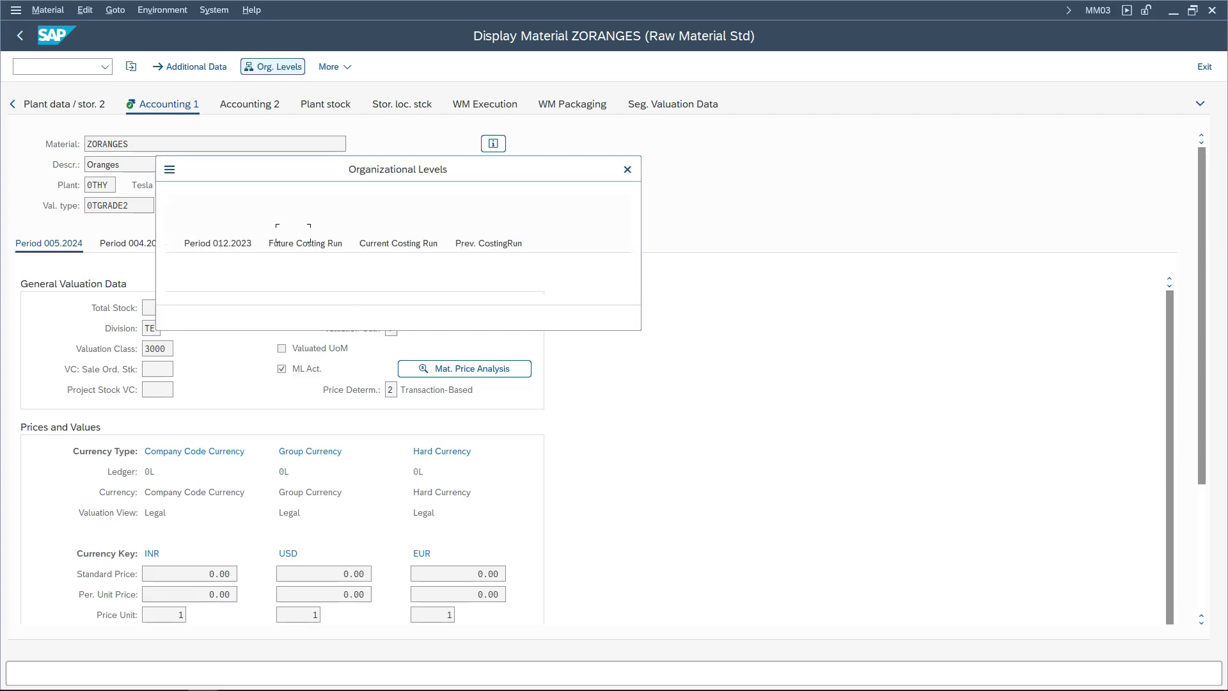
pyautogui.click(347, 254)
pyautogui.press('Delete')
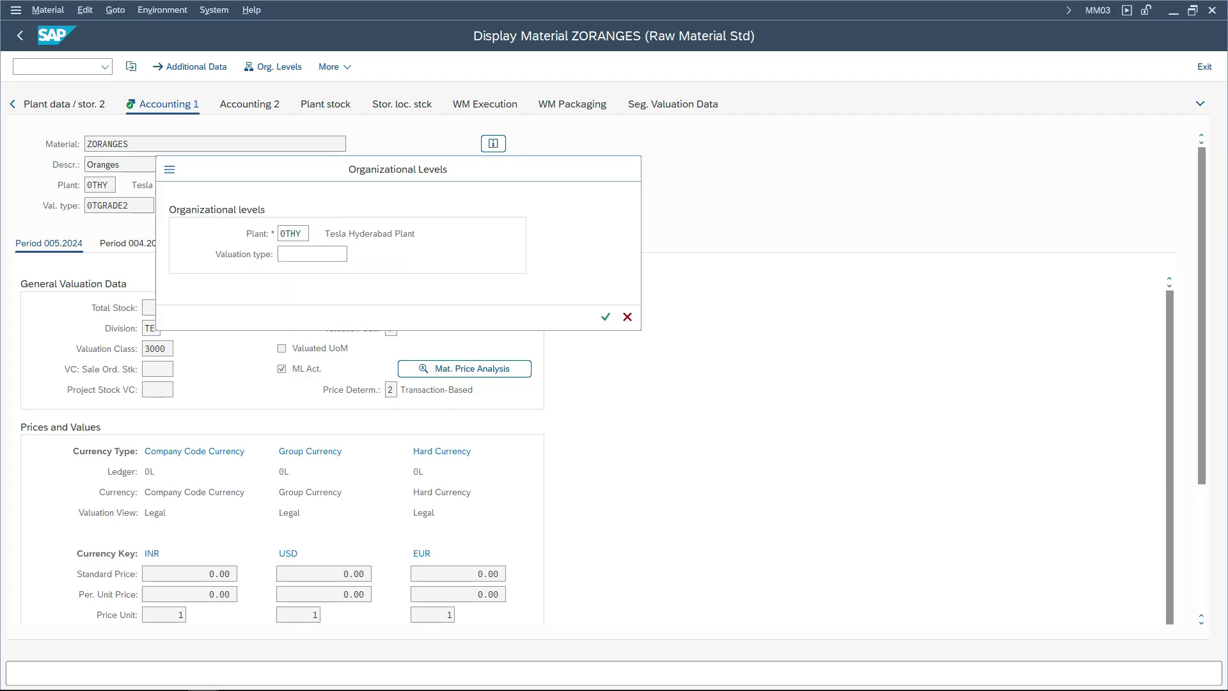
pyautogui.press('Return')
pyautogui.click(262, 450)
pyautogui.click(192, 472)
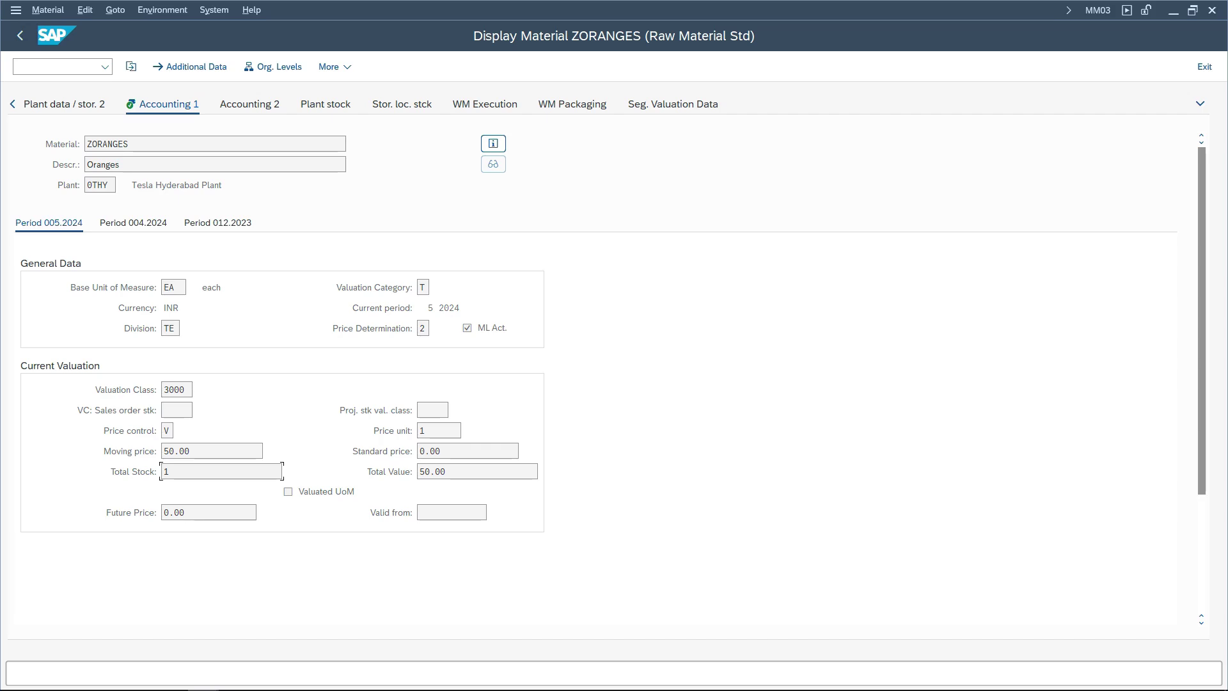
pyautogui.click(177, 451)
# Switch to another session and open transaction ME21N to start a new purchase order.
pyautogui.hotkey('alt', 'Tab')
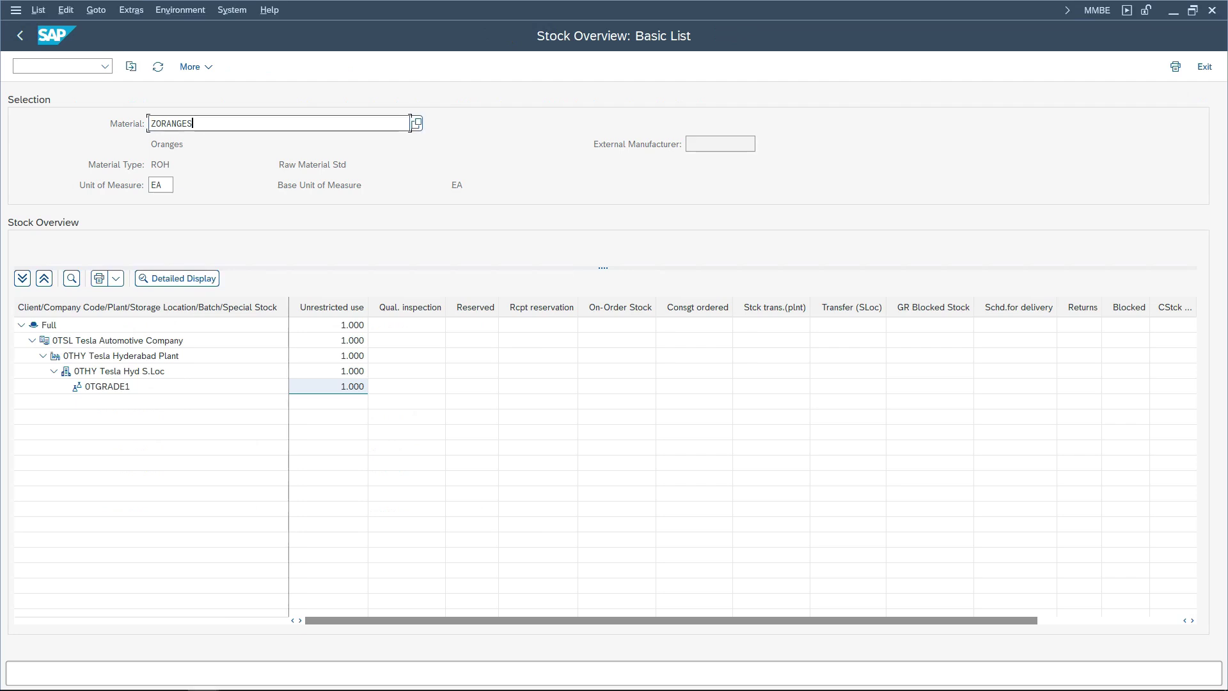
pyautogui.hotkey('alt', 'Tab')
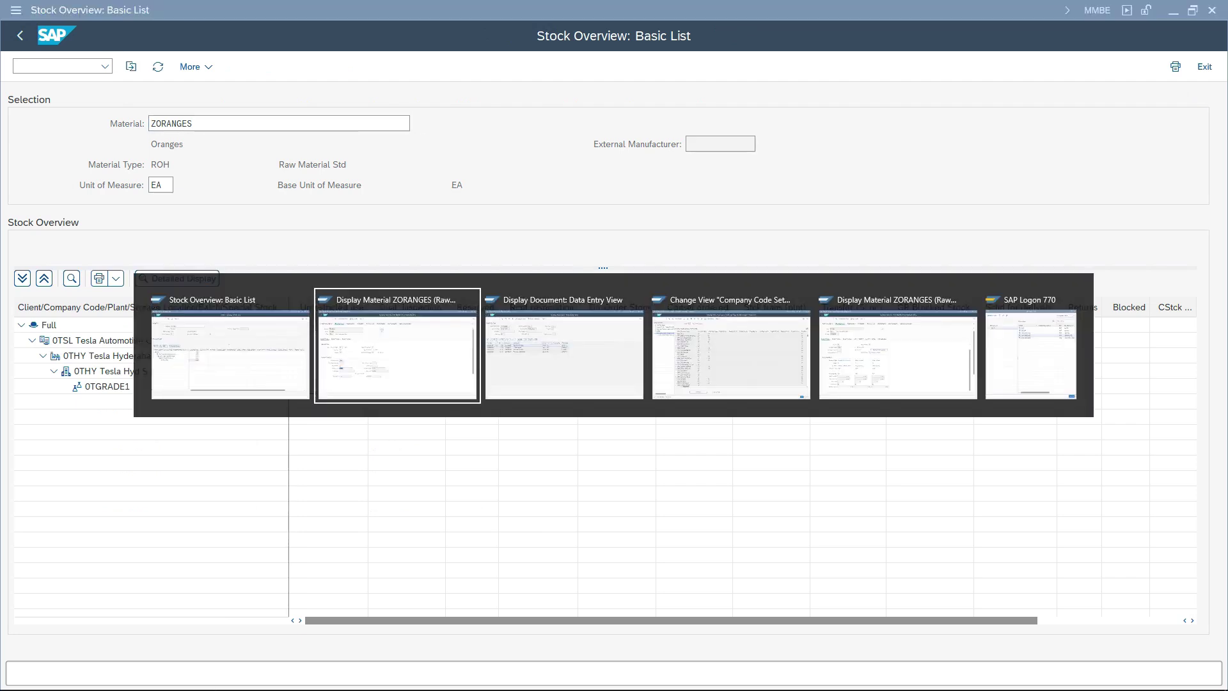
pyautogui.hotkey('alt', 'Tab')
pyautogui.write('/nme23n')
pyautogui.press('Return')
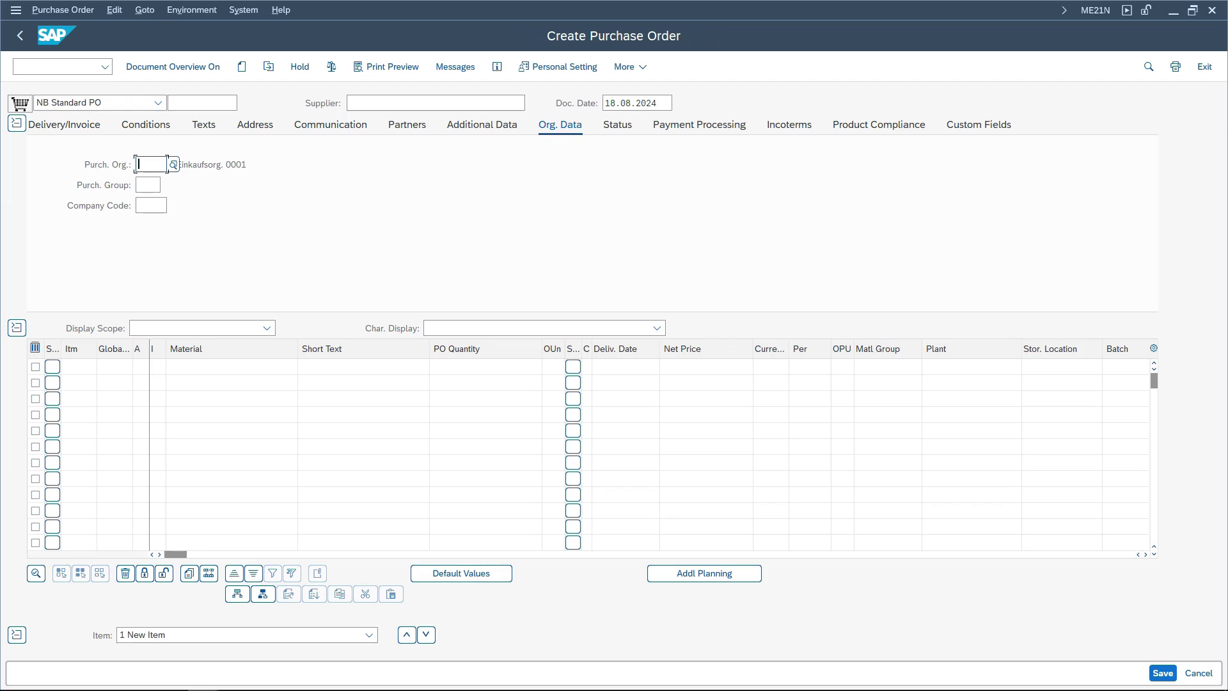
# Enter the supplier number, purchasing organization 0TSL, purchasing group 0TS and company code 0TSL in the purchase order header.
pyautogui.click(523, 103)
pyautogui.write('7000002002')
pyautogui.click(166, 165)
pyautogui.click(151, 185)
pyautogui.write('0ts')
pyautogui.click(153, 205)
pyautogui.write('0tsl')
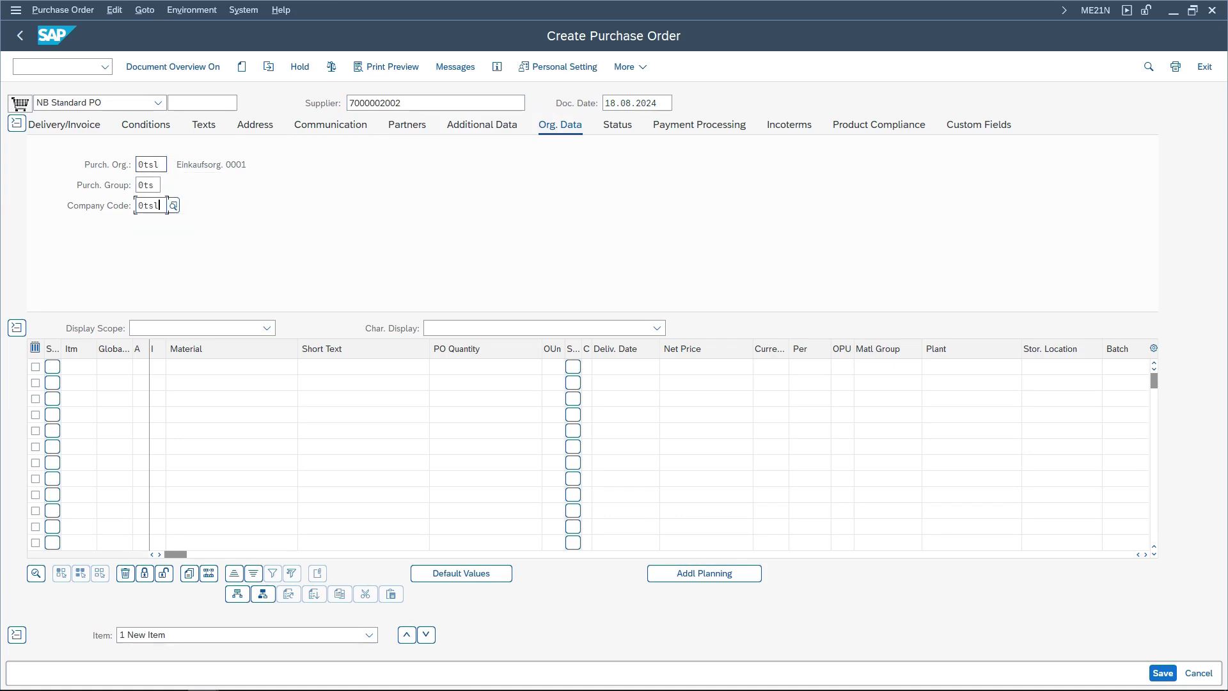
# Add item 10 for material ZORANGES with a quantity of 1 EA.
pyautogui.click(76, 366)
pyautogui.write('10')
pyautogui.click(155, 366)
pyautogui.press('Tab')
pyautogui.write('ZORANGES')
pyautogui.click(332, 365)
pyautogui.press('Tab')
pyautogui.write('1')
pyautogui.press('Tab')
pyautogui.press('Tab')
pyautogui.press('Tab')
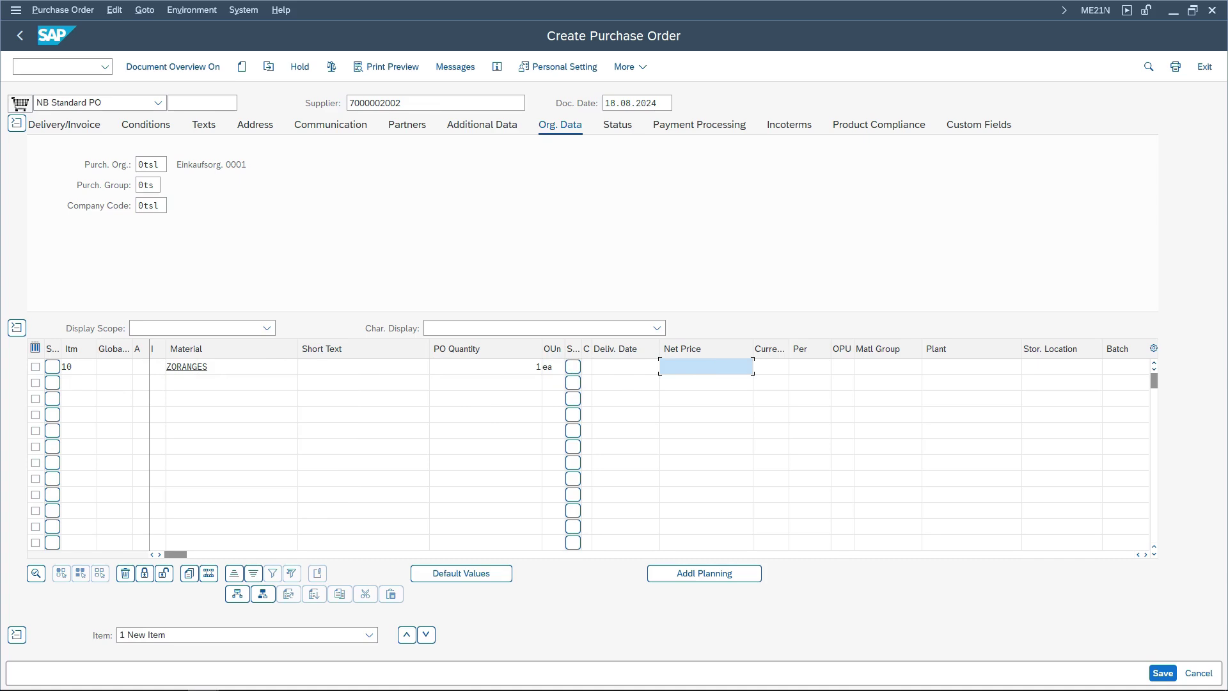
# Give item 10 a net price of 30 INR, plant 0THY and storage location 0THY.
pyautogui.write('30')
pyautogui.press('Tab')
pyautogui.press('Tab')
pyautogui.press('Tab')
pyautogui.press('Tab')
pyautogui.press('Tab')
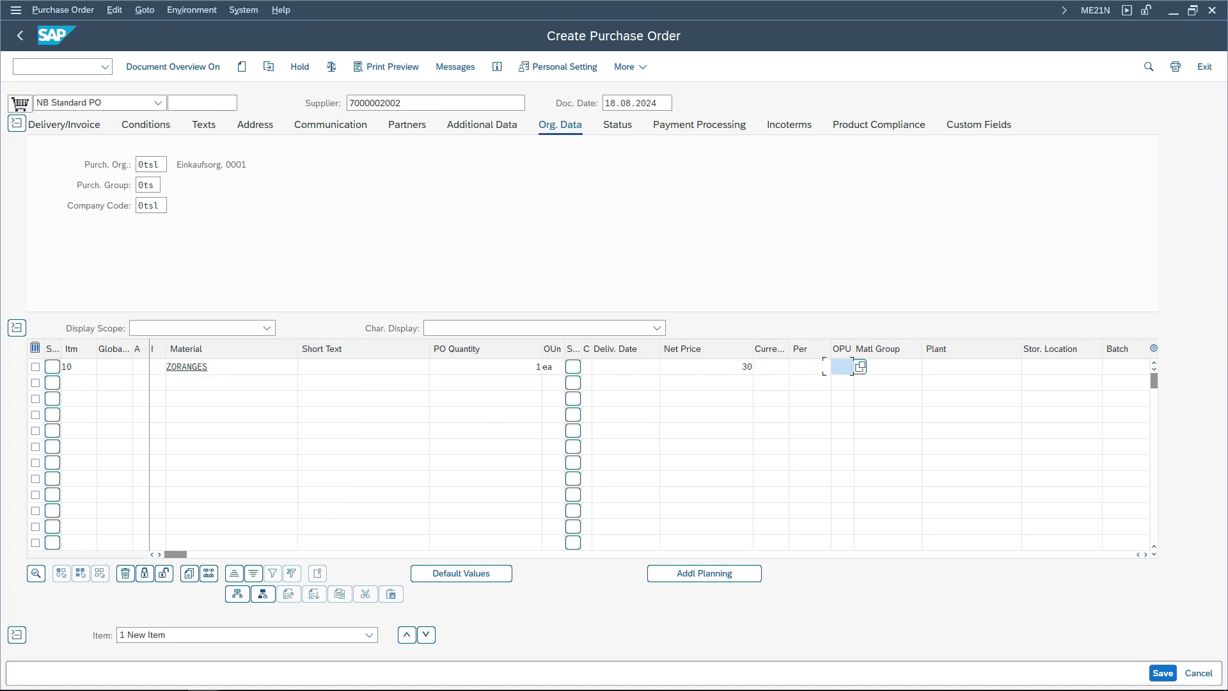
pyautogui.write('0thy')
pyautogui.press('Tab')
pyautogui.write('0thy')
pyautogui.press('Return')
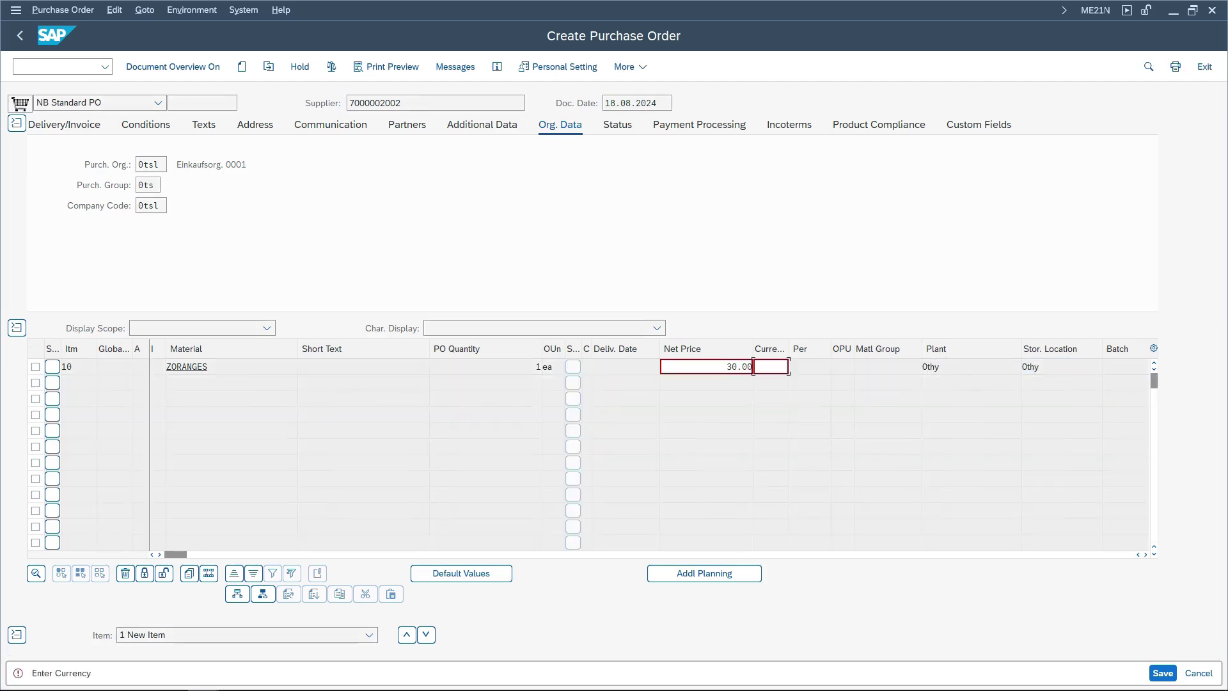
pyautogui.write('INR')
pyautogui.press('Return')
# Set the item's valuation type to 0TGRADE2 in its delivery data.
pyautogui.click(191, 451)
pyautogui.press('BackSpace')
pyautogui.write('2')
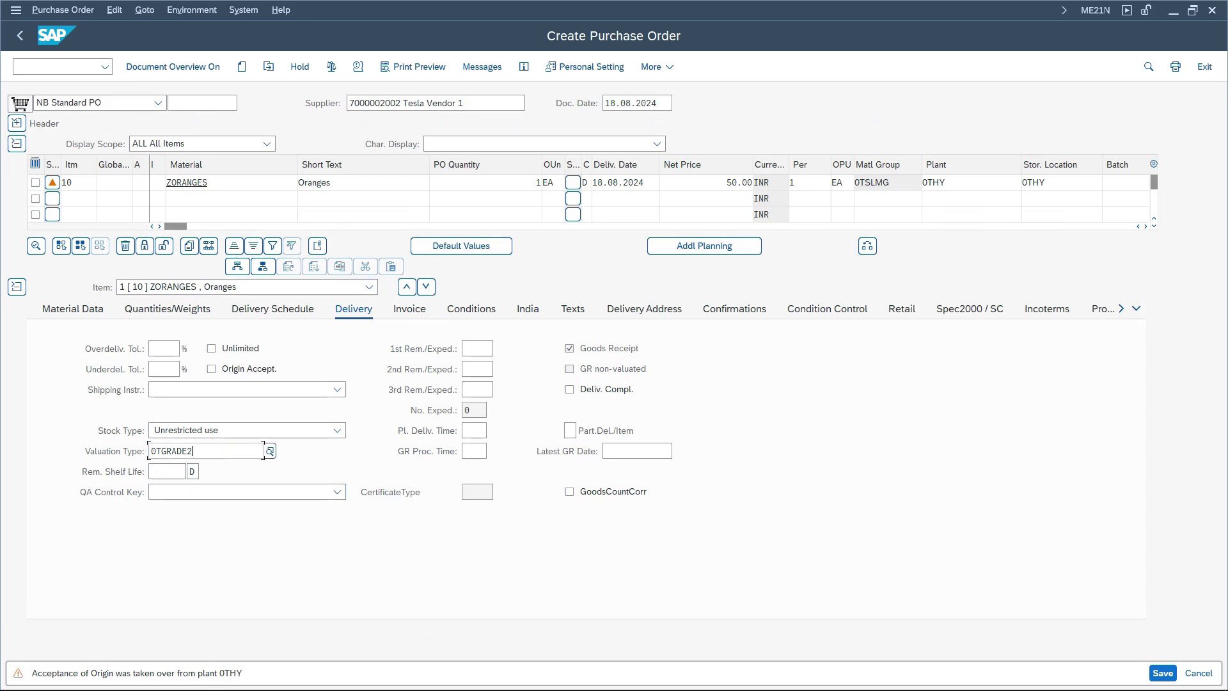
pyautogui.press('Return')
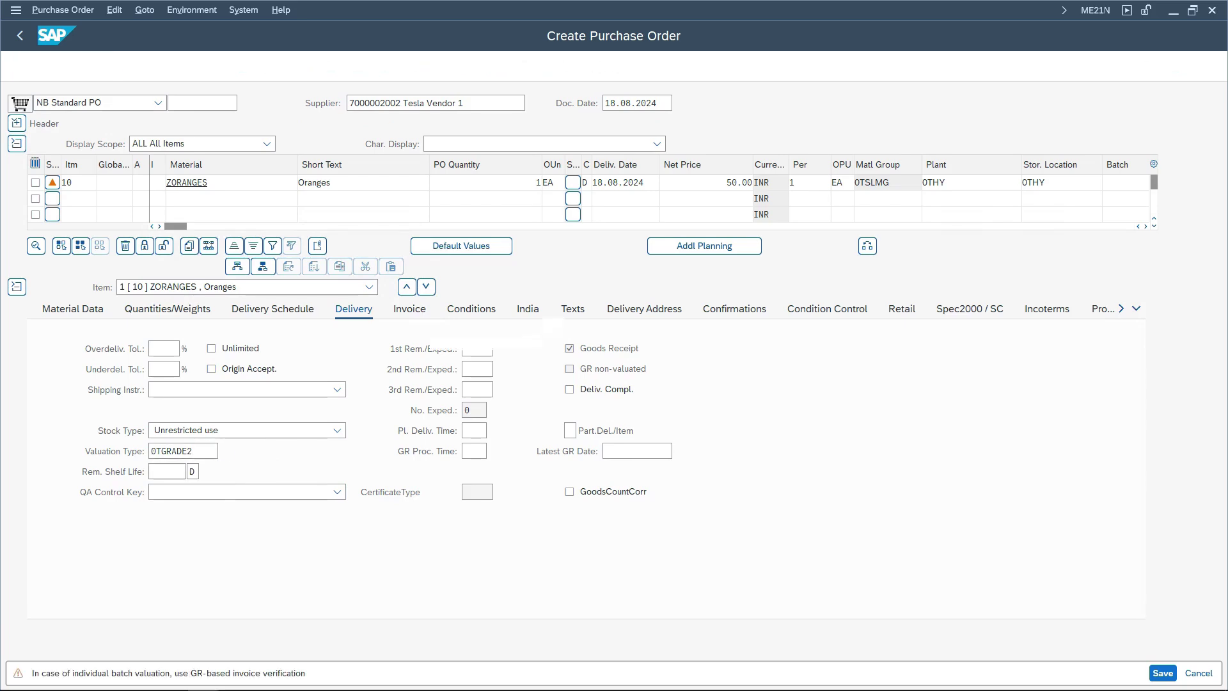
# Set the ZORANGES item's net price to 30 INR again and confirm the order data.
pyautogui.doubleClick(735, 182)
pyautogui.write('30')
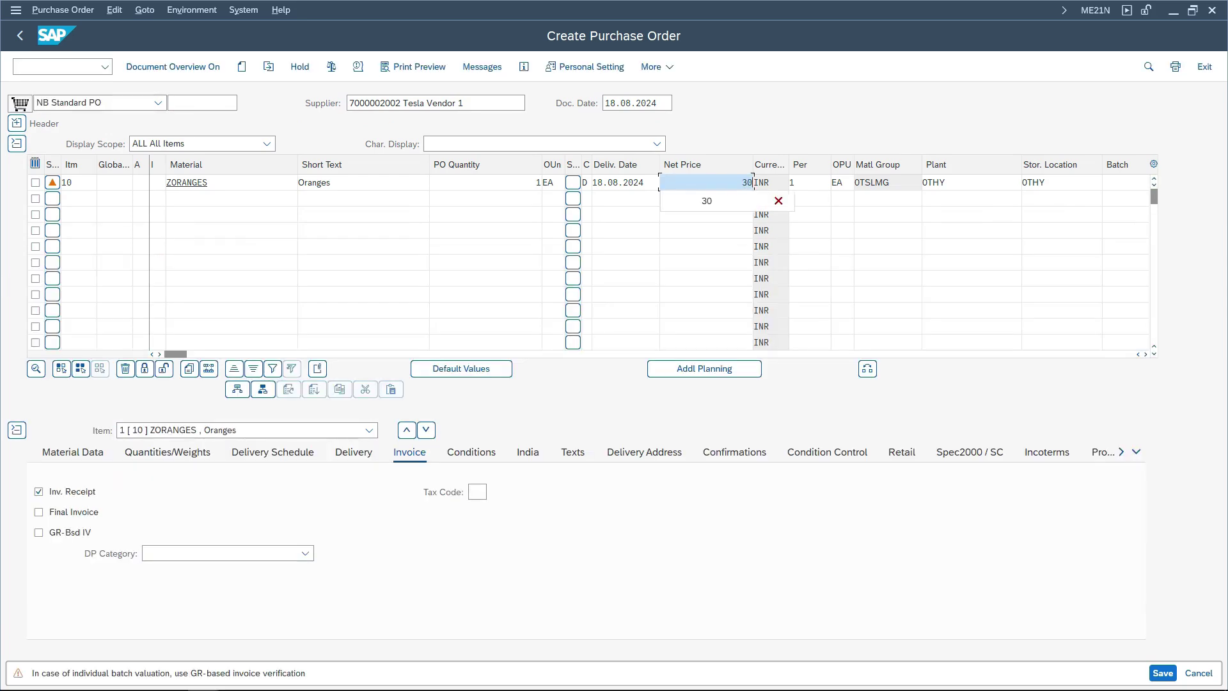
pyautogui.press('Return')
pyautogui.press('Return')
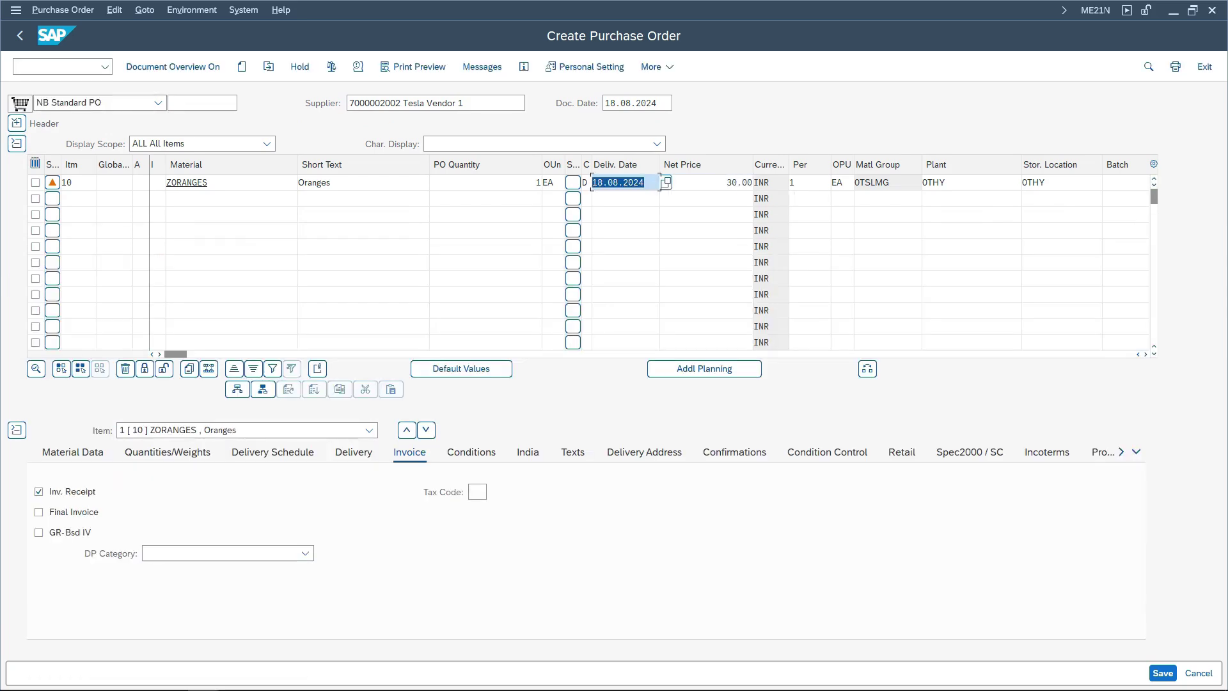
pyautogui.press('Return')
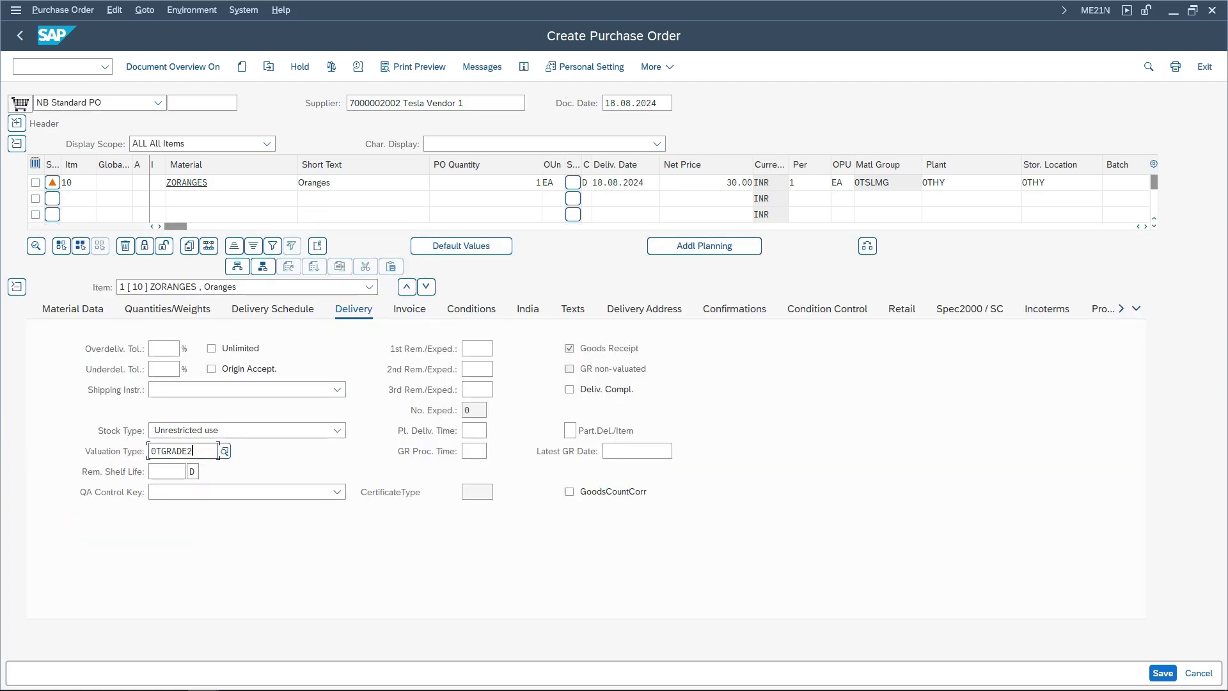
# Check the item's net price and the gross price in its pricing conditions.
pyautogui.click(739, 182)
pyautogui.click(471, 309)
pyautogui.click(286, 447)
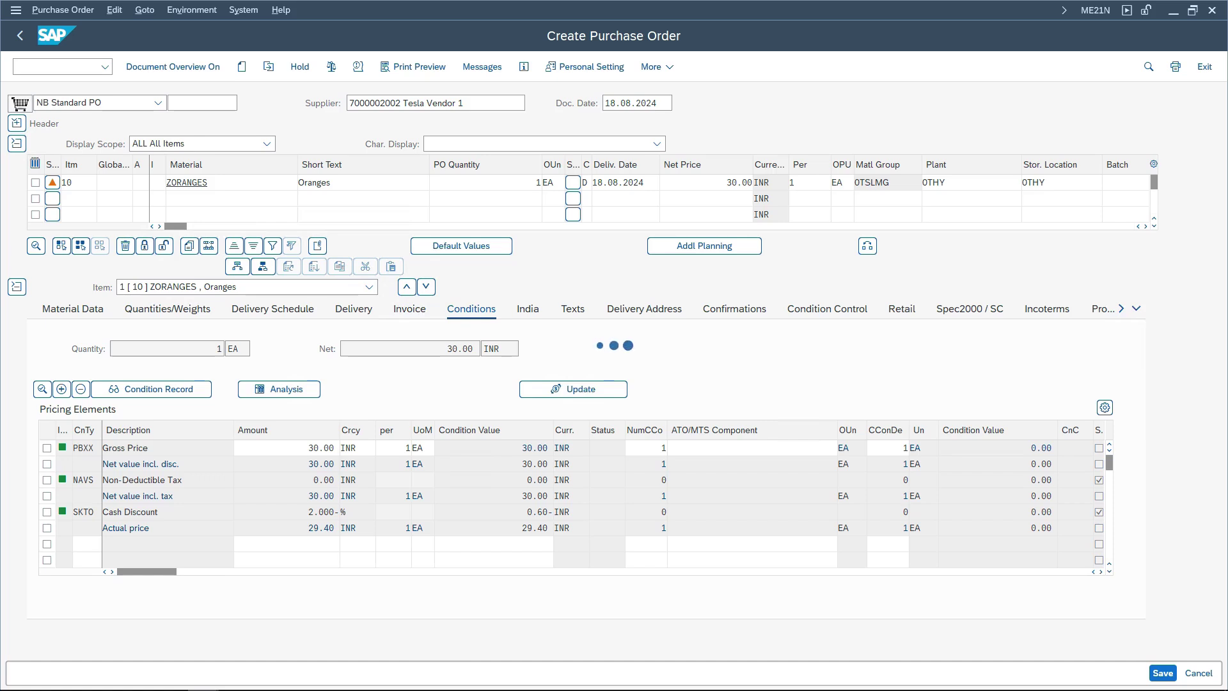
# Save the 0TGRADE2 purchase order and copy its newly assigned number.
pyautogui.moveTo(189, 672); pyautogui.dragTo(241, 673)
pyautogui.hotkey('ctrl', 'c')
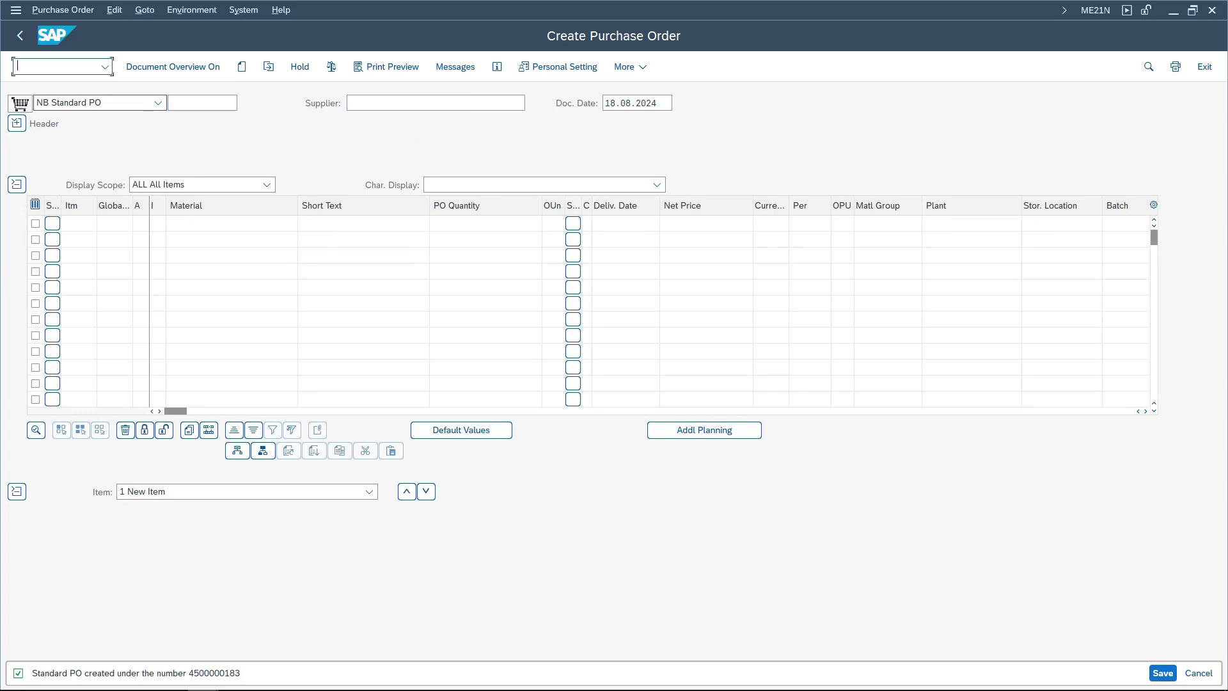
# Open transaction MIGO and post a goods receipt against the copied purchase order number.
pyautogui.write('/nme23n')
pyautogui.press('Return')
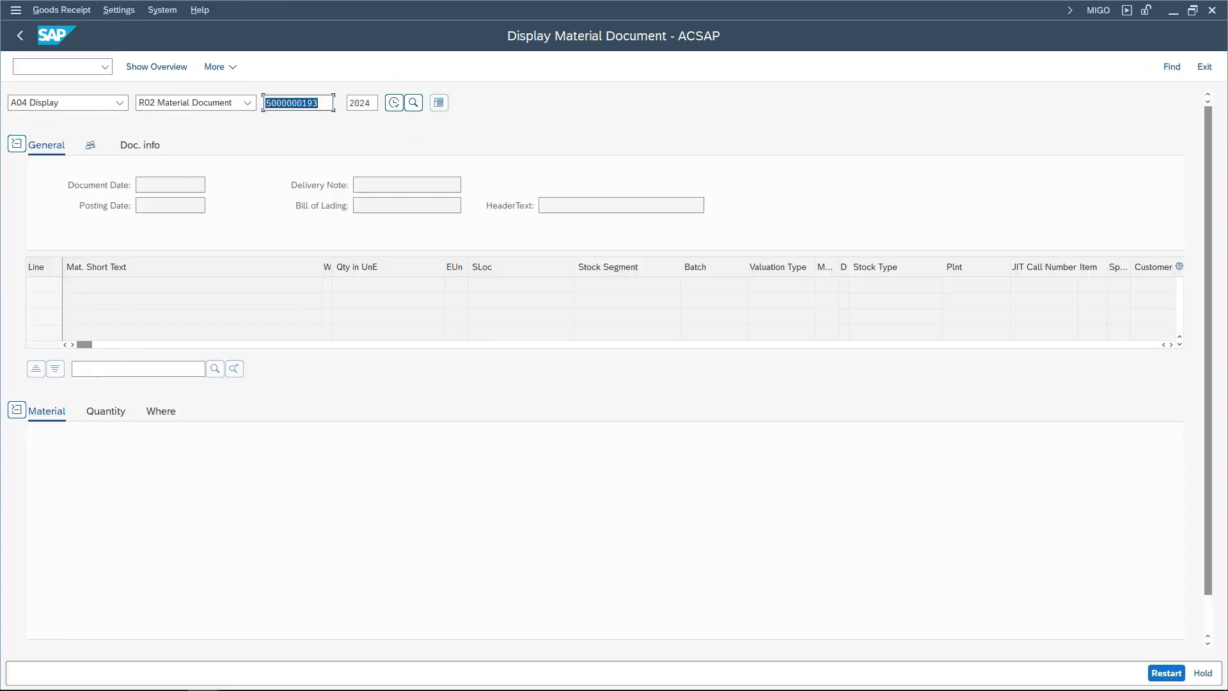
pyautogui.hotkey('ctrl', 'v')
pyautogui.press('Return')
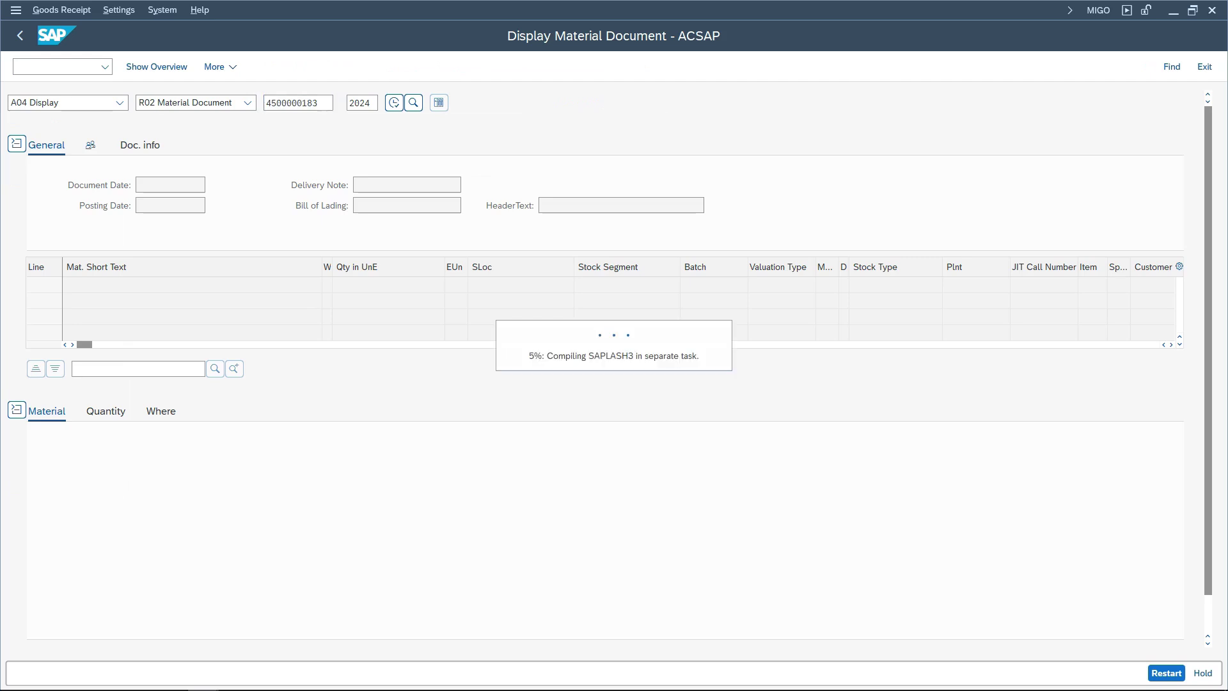
pyautogui.click(67, 103)
pyautogui.click(45, 121)
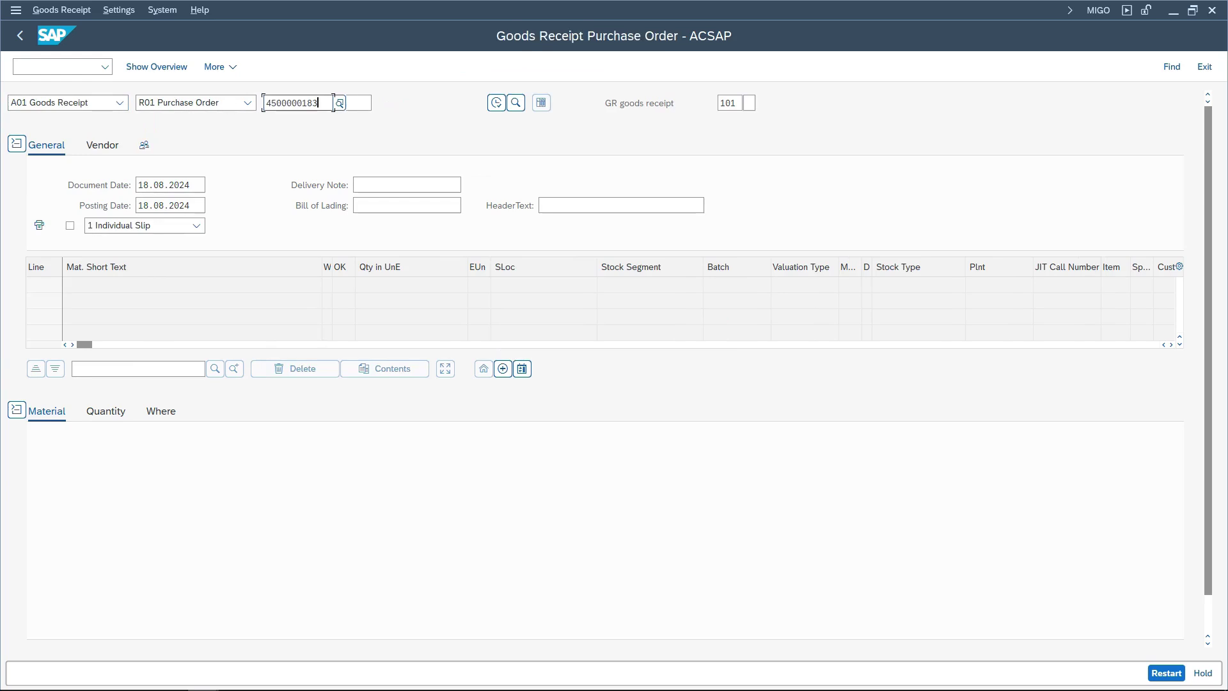
pyautogui.press('Return')
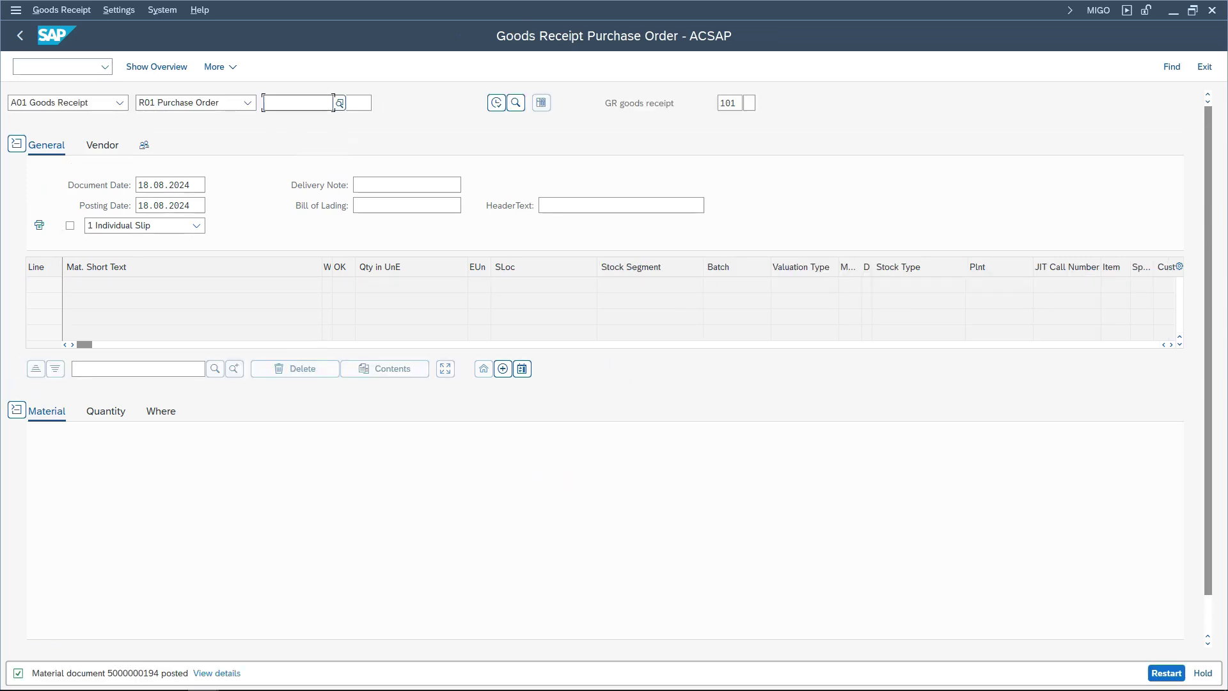
# Display the material document just posted for the 0TGRADE2 goods receipt in MIGO.
pyautogui.press('F4')
pyautogui.press('Down')
pyautogui.press('Down')
pyautogui.press('Return')
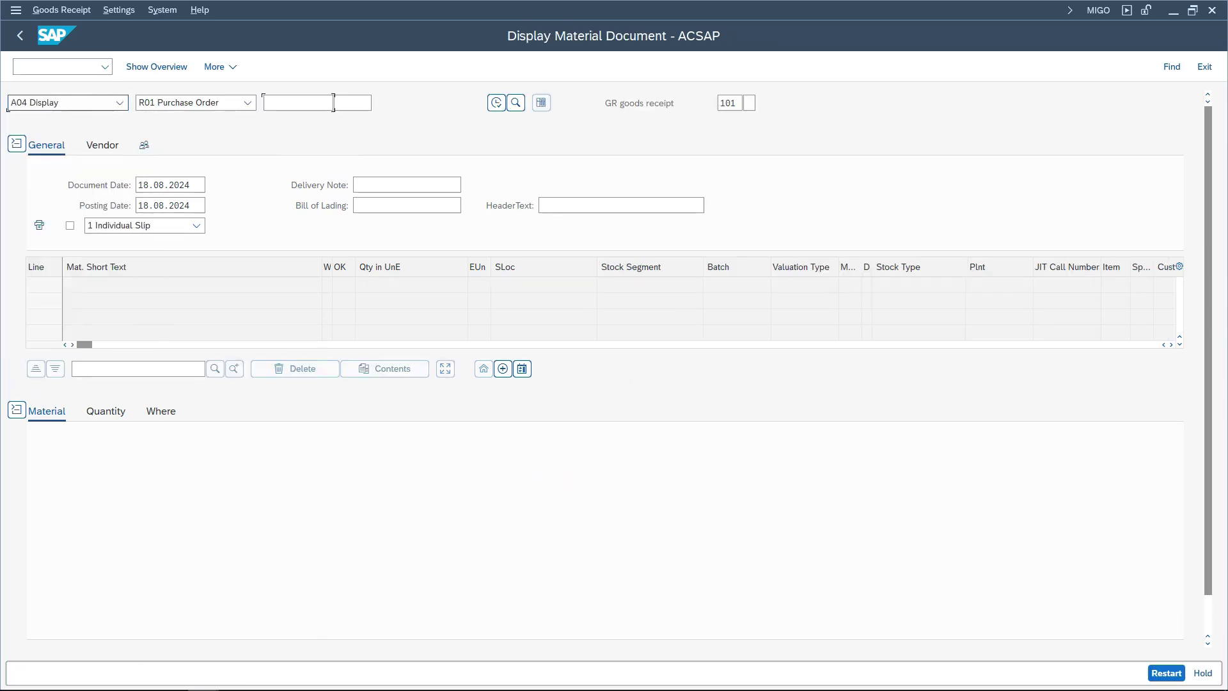
pyautogui.press('Return')
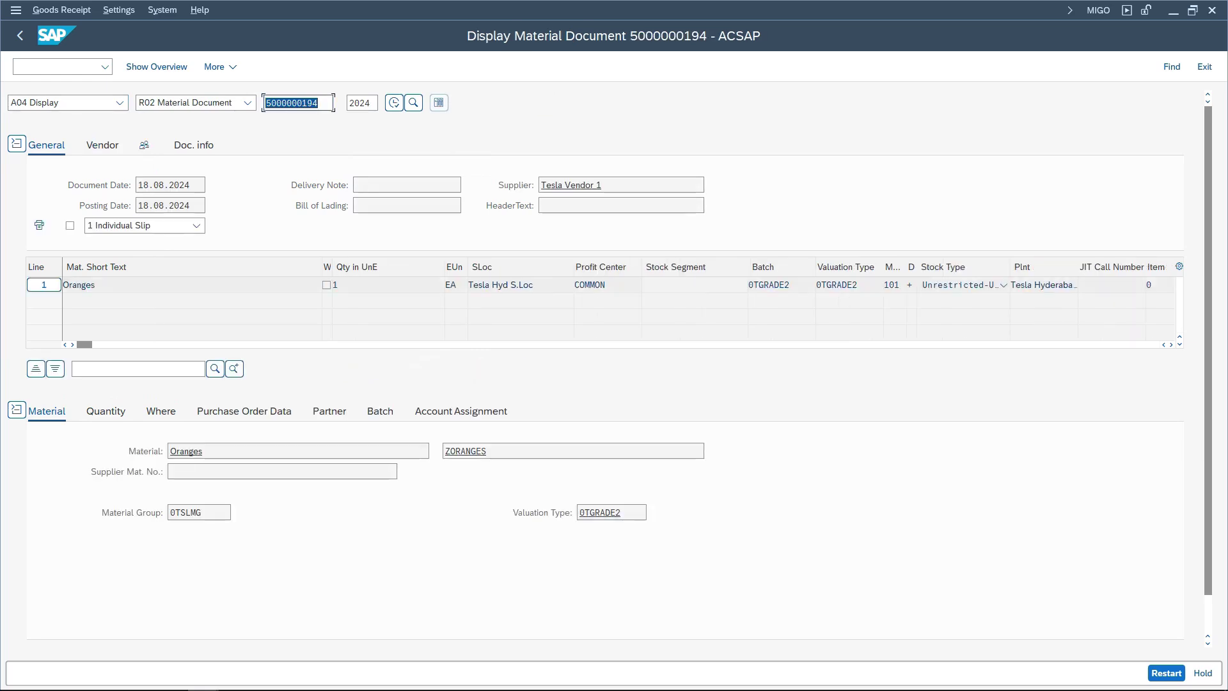
# Open the material document's accounting document from its FI documents and check the raw material stock line's amount.
pyautogui.click(193, 145)
pyautogui.click(567, 185)
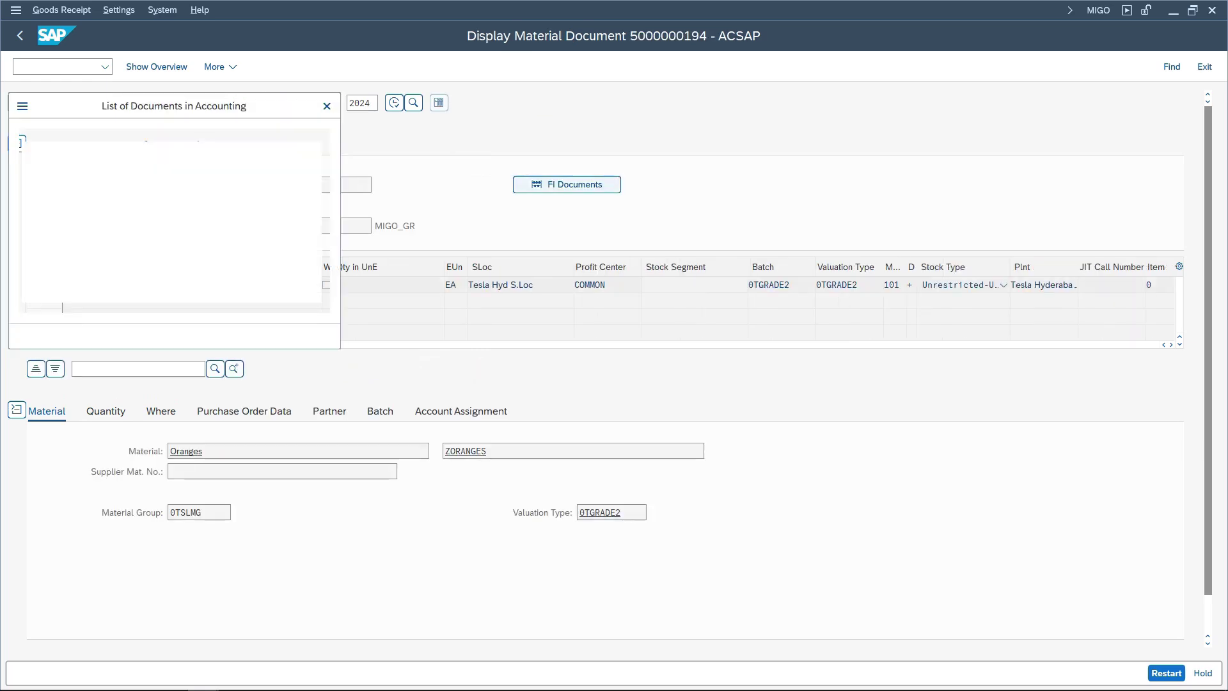
pyautogui.doubleClick(50, 191)
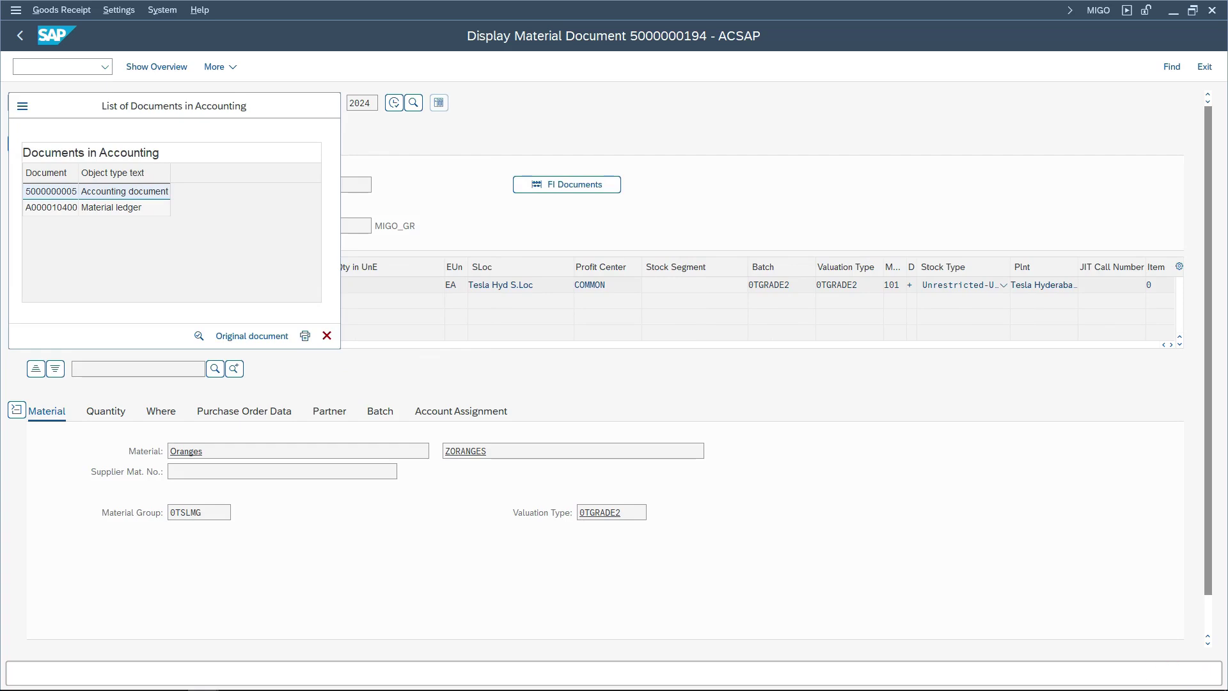
pyautogui.click(491, 272)
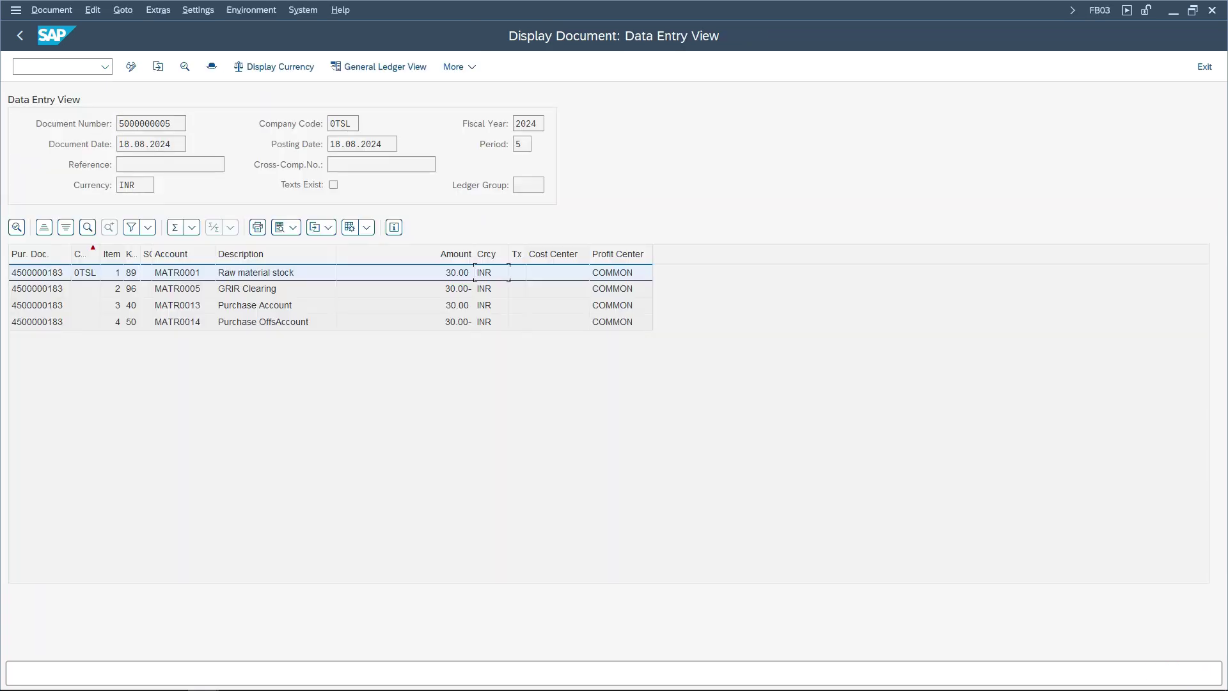
# Switch to the ZORANGES material display and change its organizational level to valuation type 0TGRADE2.
pyautogui.hotkey('alt', 'Tab')
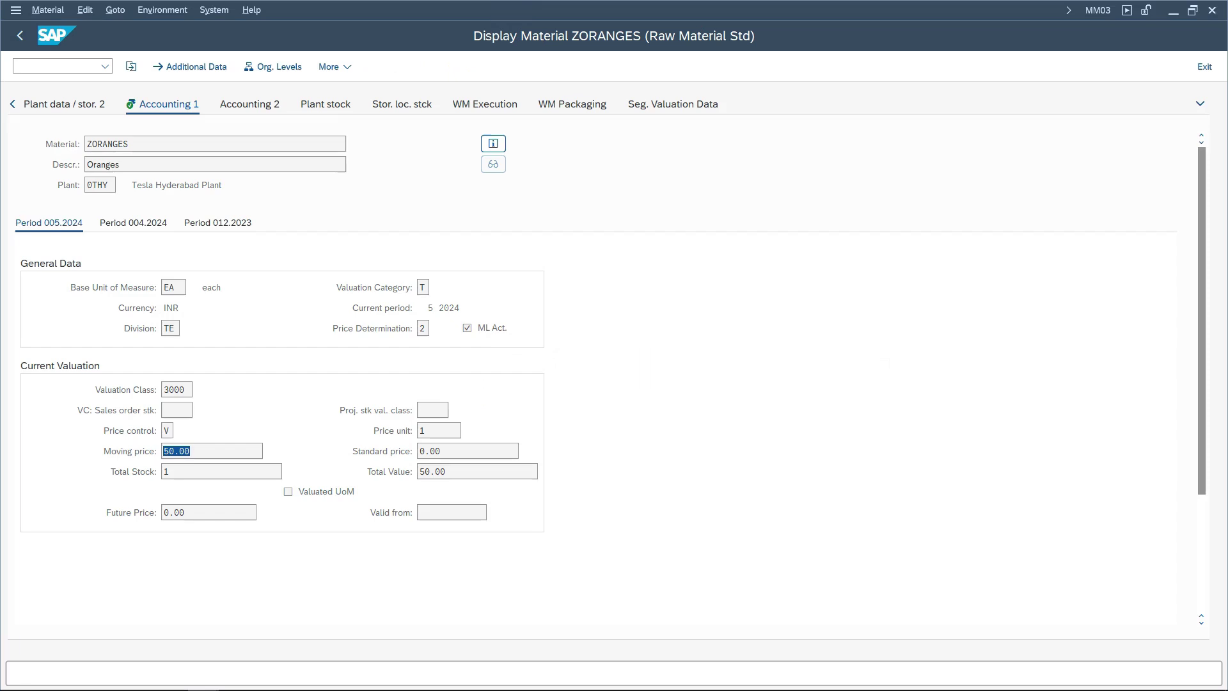
pyautogui.press('Return')
pyautogui.click(347, 254)
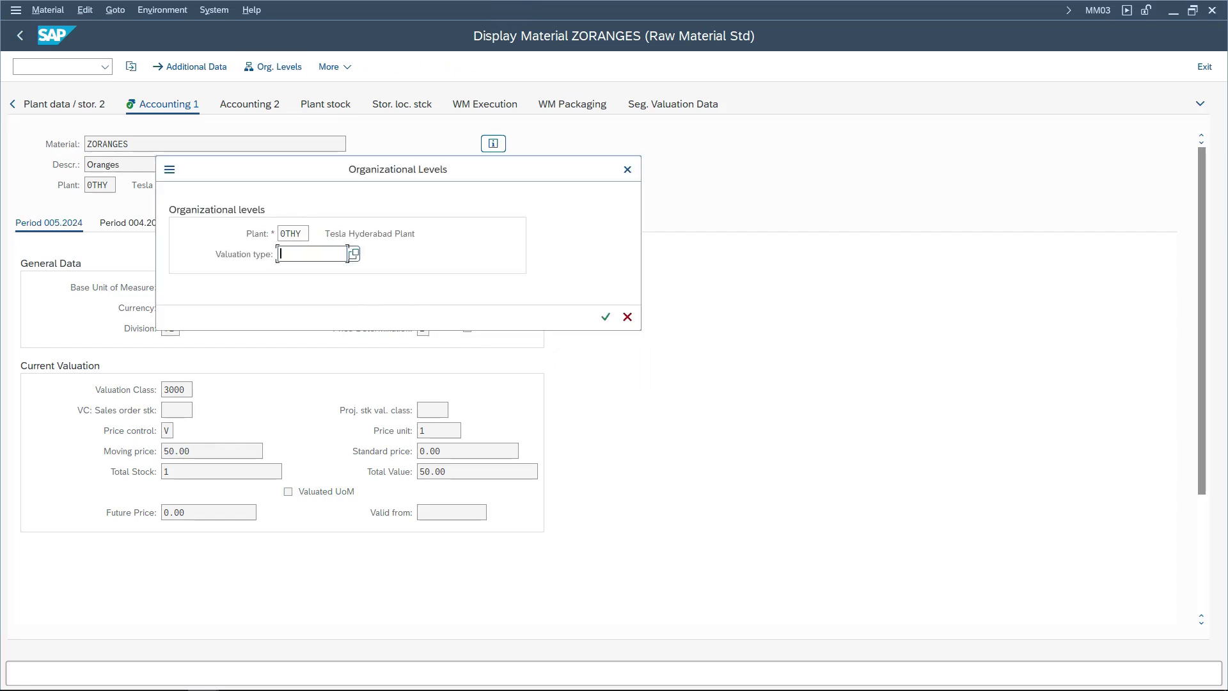
pyautogui.press('Return')
pyautogui.press('Return')
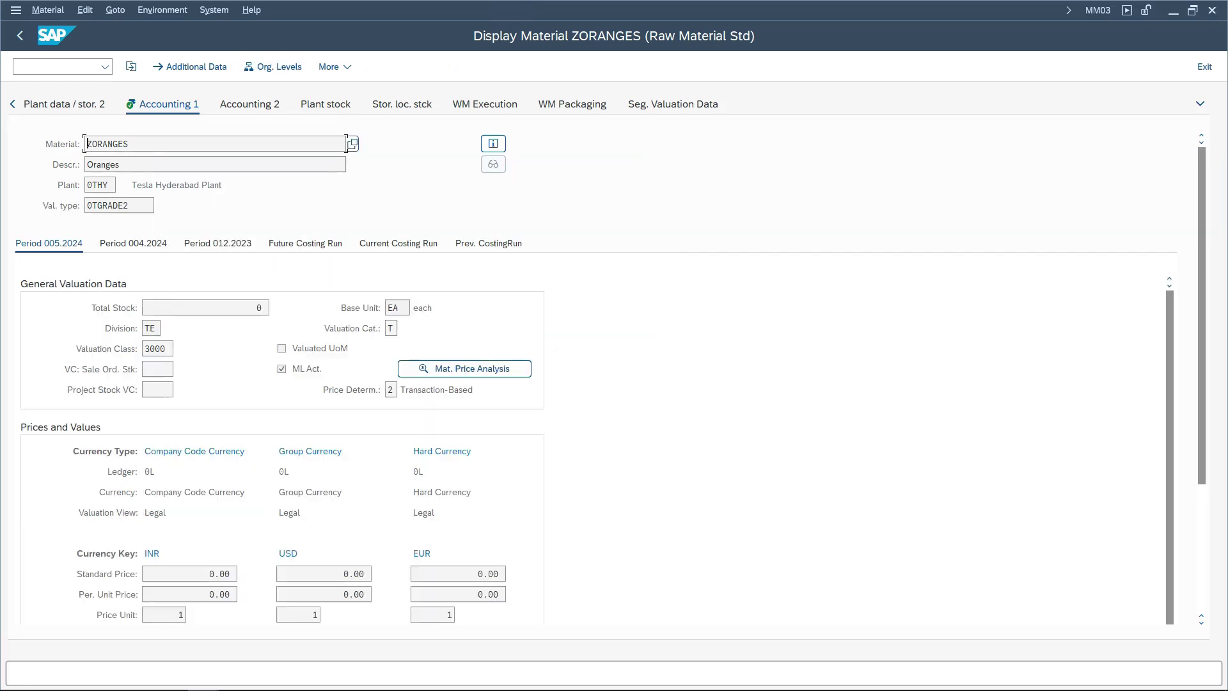
# Reopen ZORANGES in transaction MM03 for plant 0THY and valuation type 0TGRADE2, and check its INR per-unit price in Accounting 1.
pyautogui.hotkey('ctrl', '/')
pyautogui.write('/nmm02')
pyautogui.press('Return')
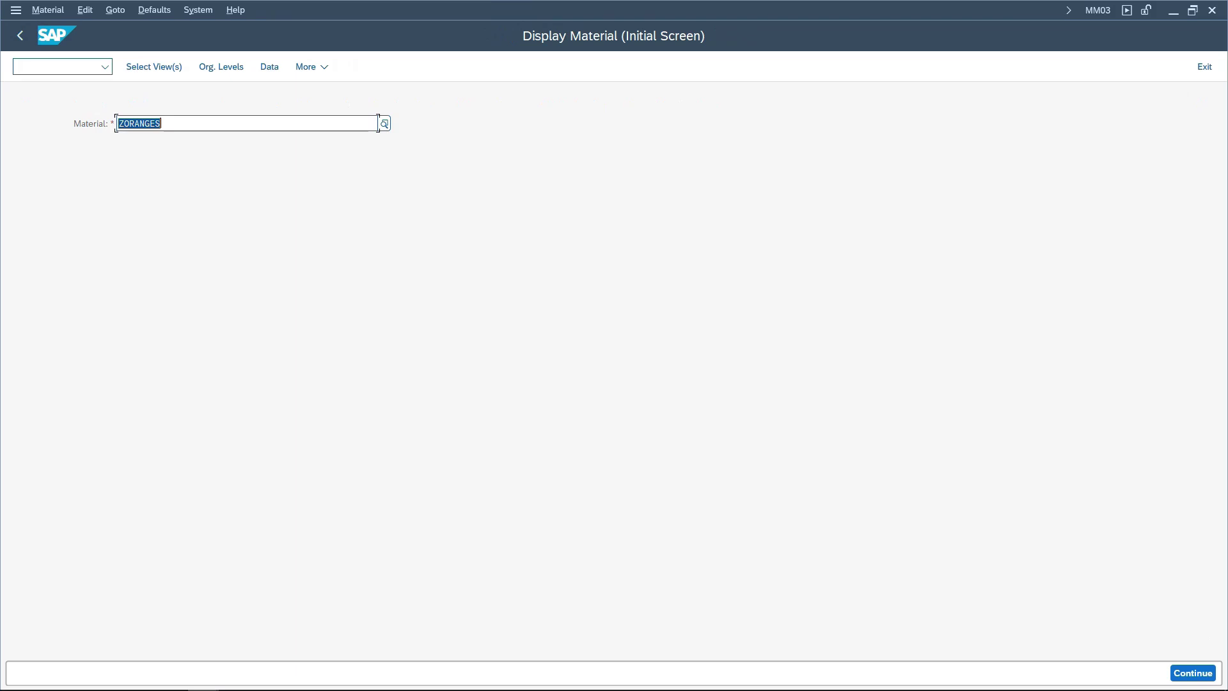
pyautogui.press('Return')
pyautogui.click(279, 433)
pyautogui.press('Return')
pyautogui.write('0thy')
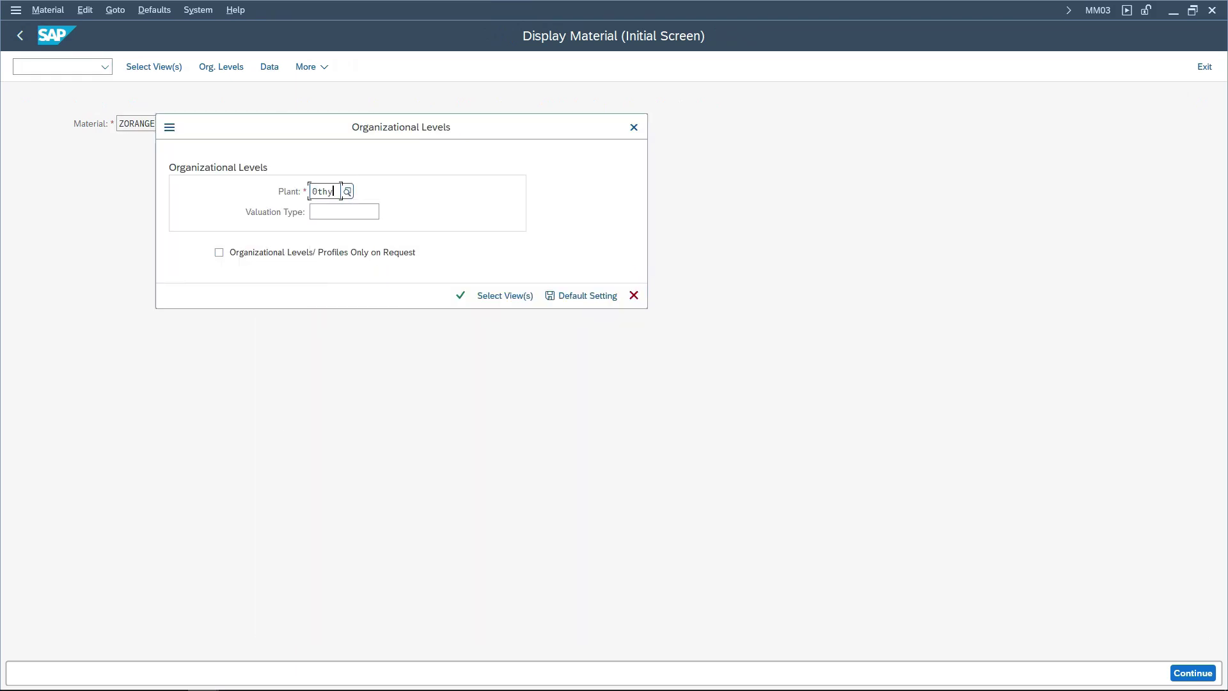
pyautogui.click(311, 212)
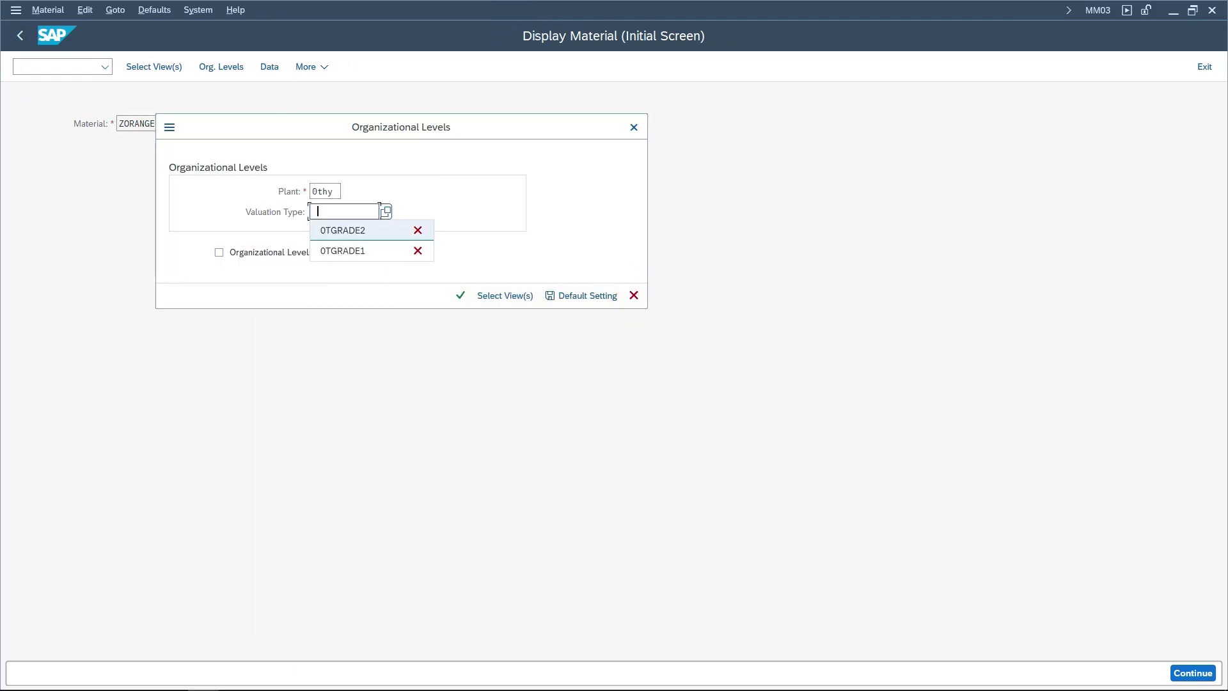
pyautogui.press('Return')
pyautogui.press('Return')
pyautogui.doubleClick(204, 594)
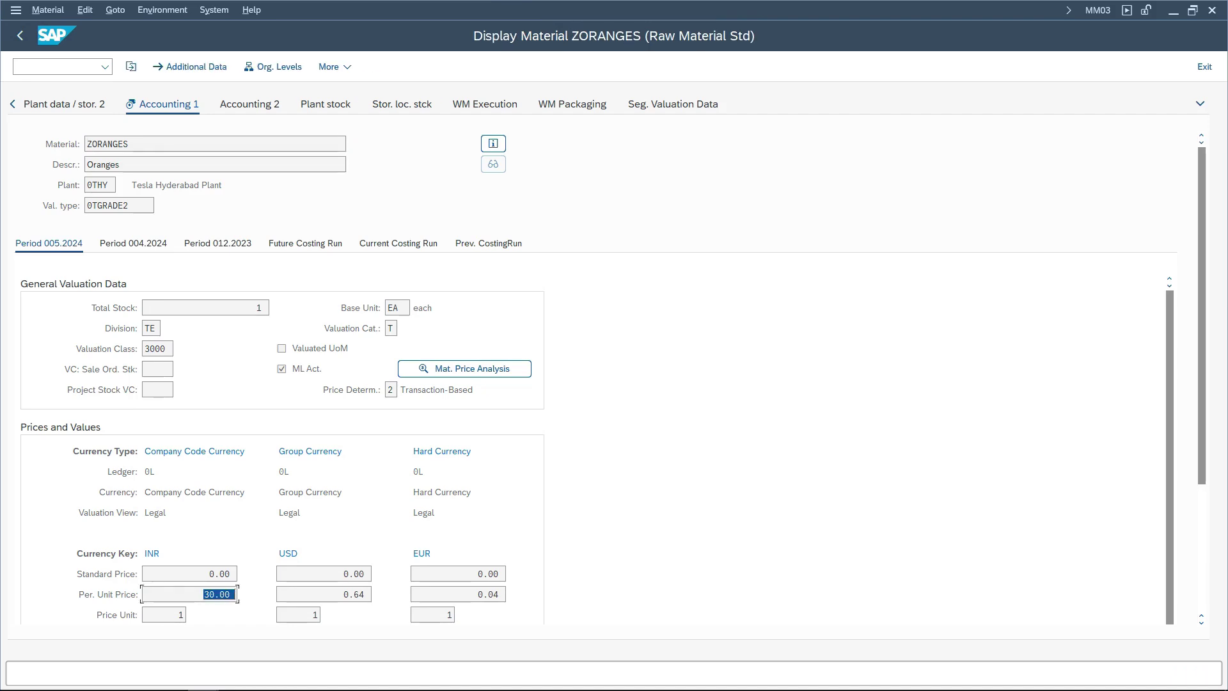
# Change the displayed valuation type to 0TGRADE1 and check its accounting data.
pyautogui.click(274, 66)
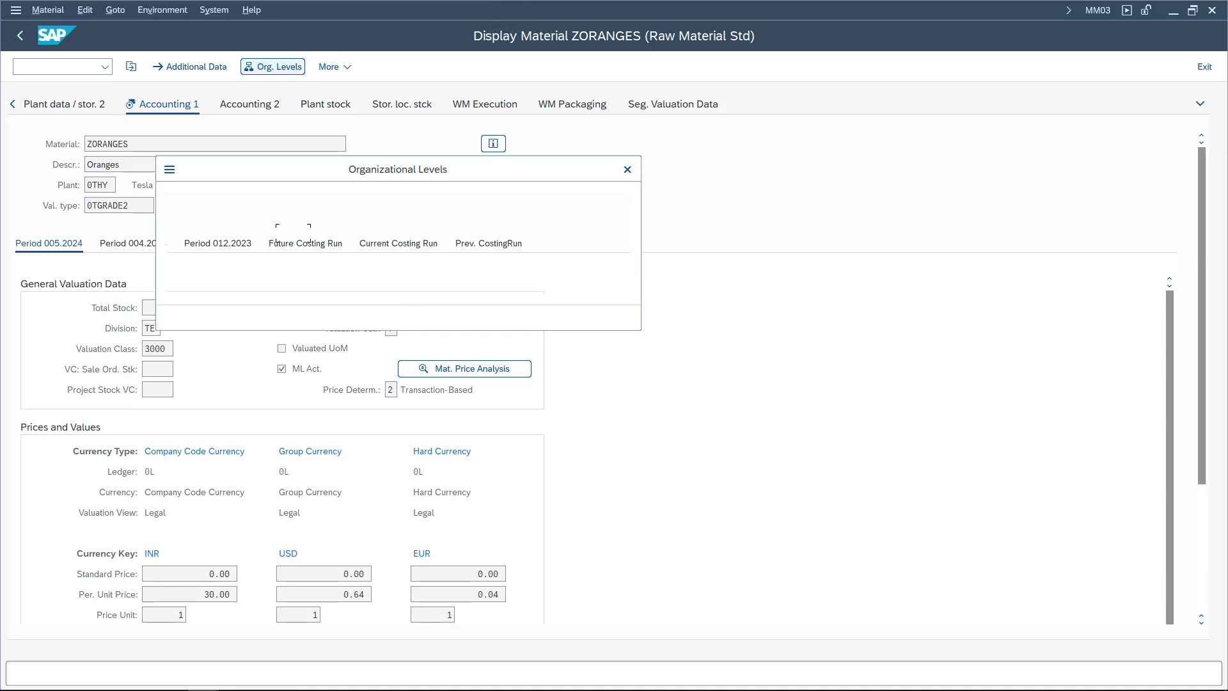
pyautogui.press('BackSpace')
pyautogui.write('1')
pyautogui.press('Return')
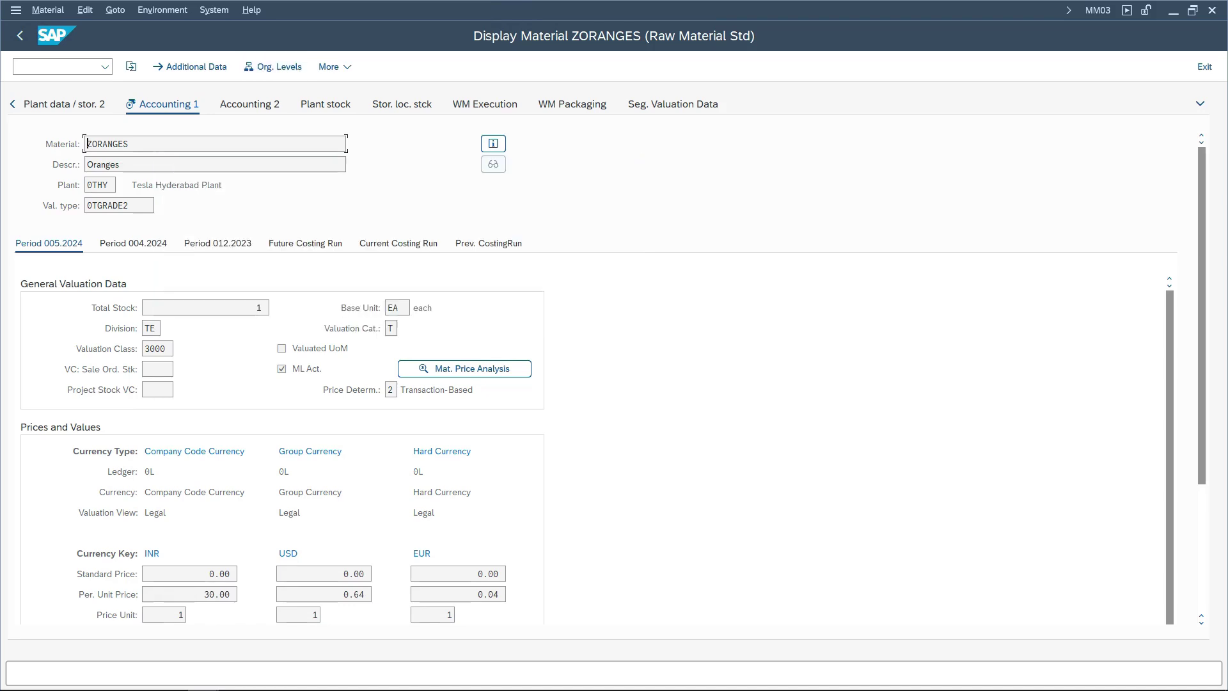
# Clear the valuation type from the organizational levels and check the moving price of ZORANGES at plant level.
pyautogui.click(274, 66)
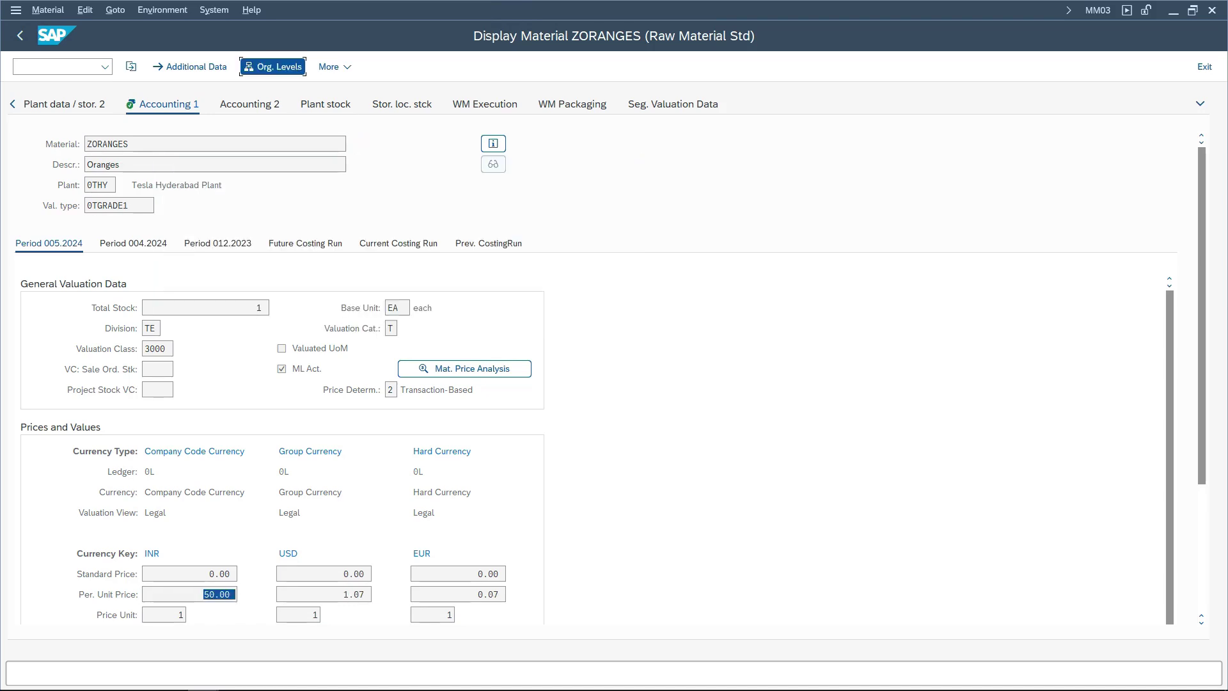
pyautogui.click(348, 254)
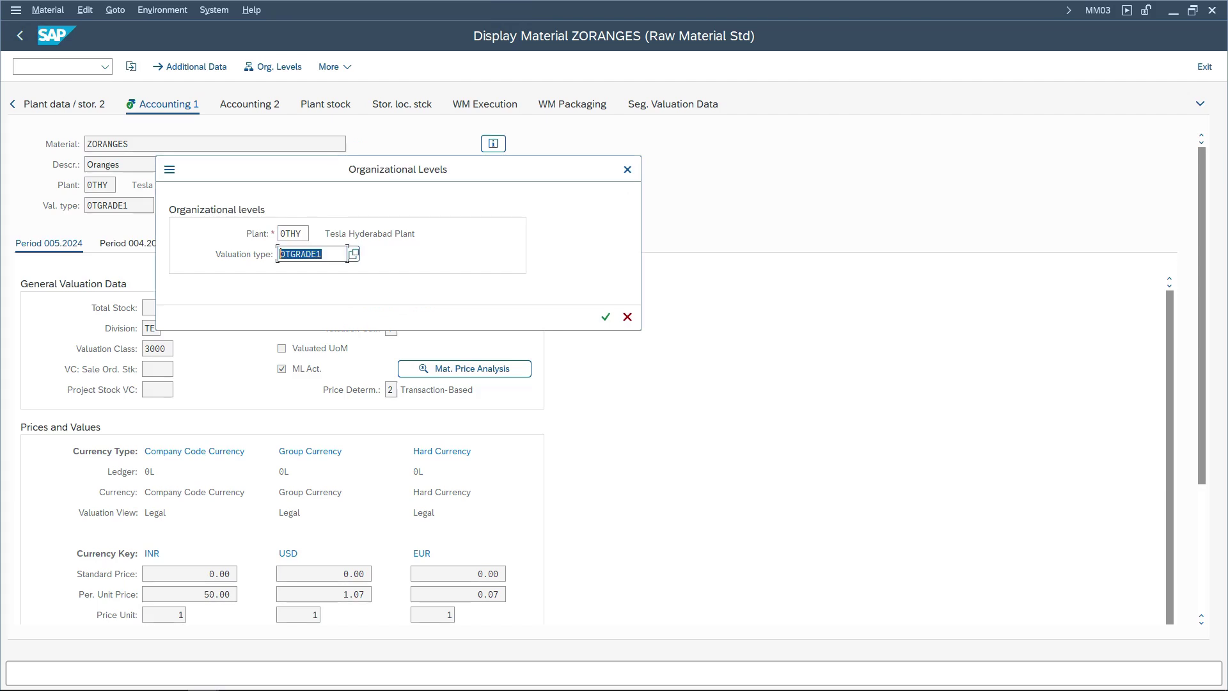
pyautogui.press('Delete')
pyautogui.press('Return')
pyautogui.click(177, 451)
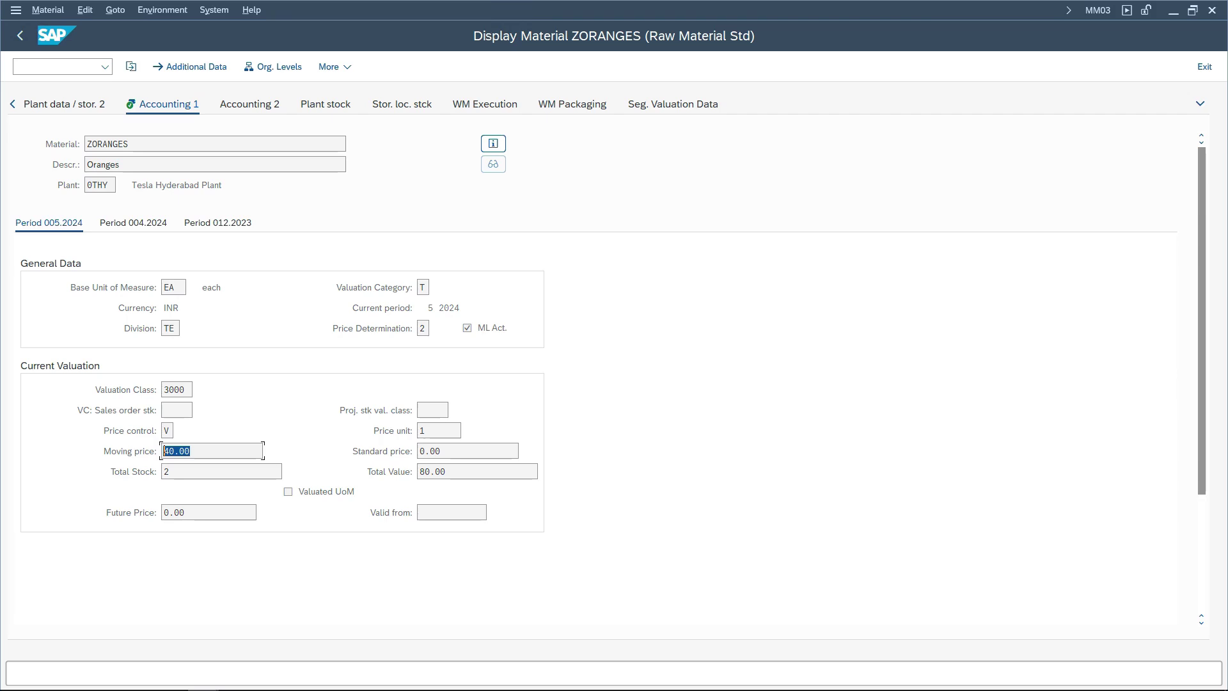
pyautogui.click(165, 451)
pyautogui.moveTo(189, 451); pyautogui.dragTo(165, 451)
pyautogui.click(17, 66)
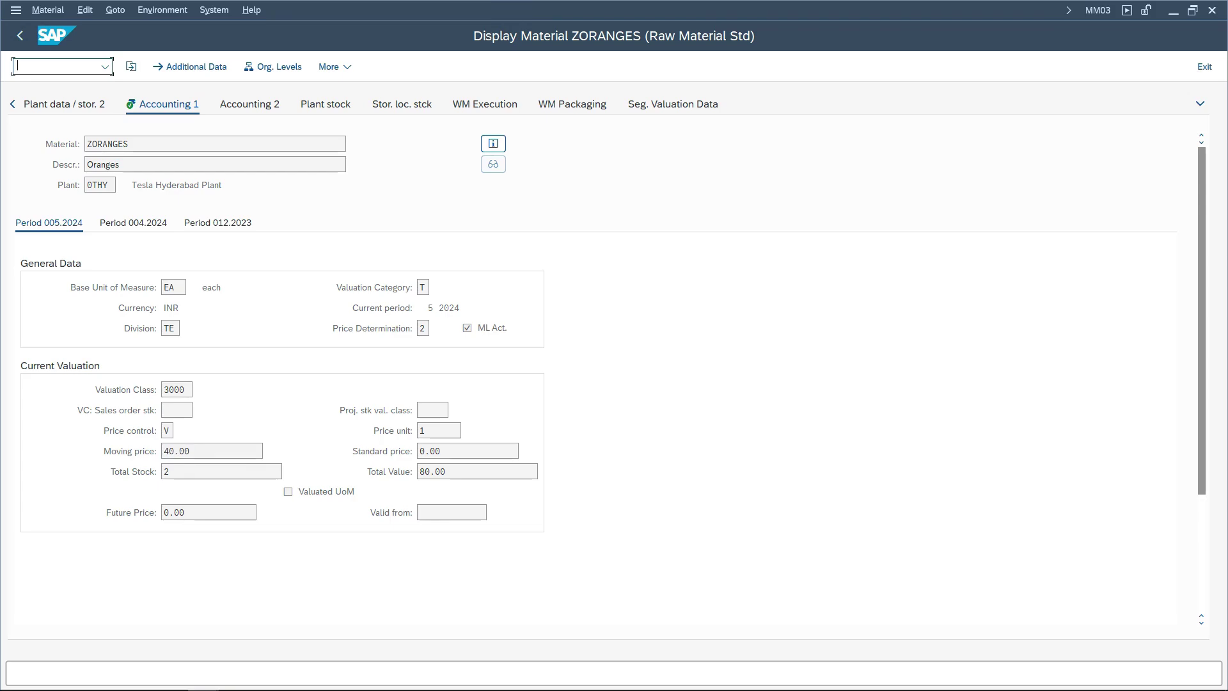